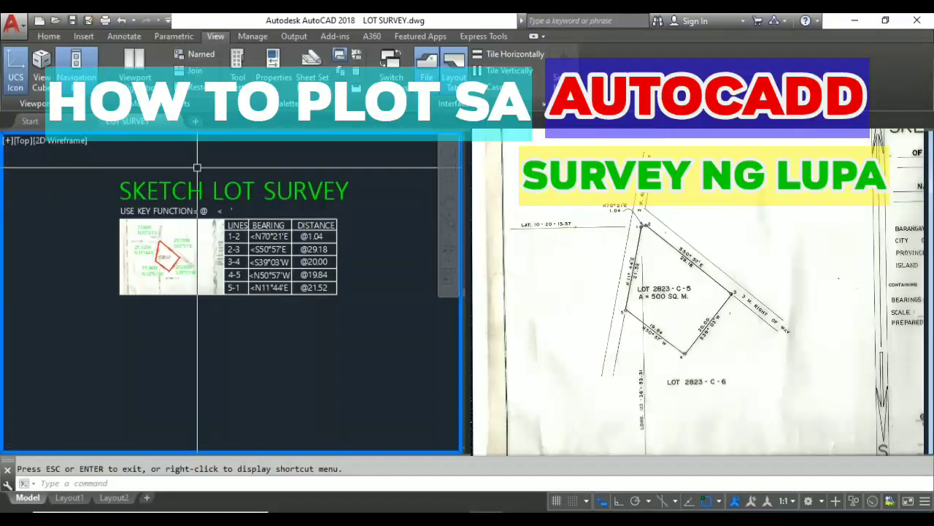
- Zoom the LOT SURVEY sketch, make the scanned-plan viewport active, and pan the lot outline slightly upward
scroll(198, 167, up, 2)
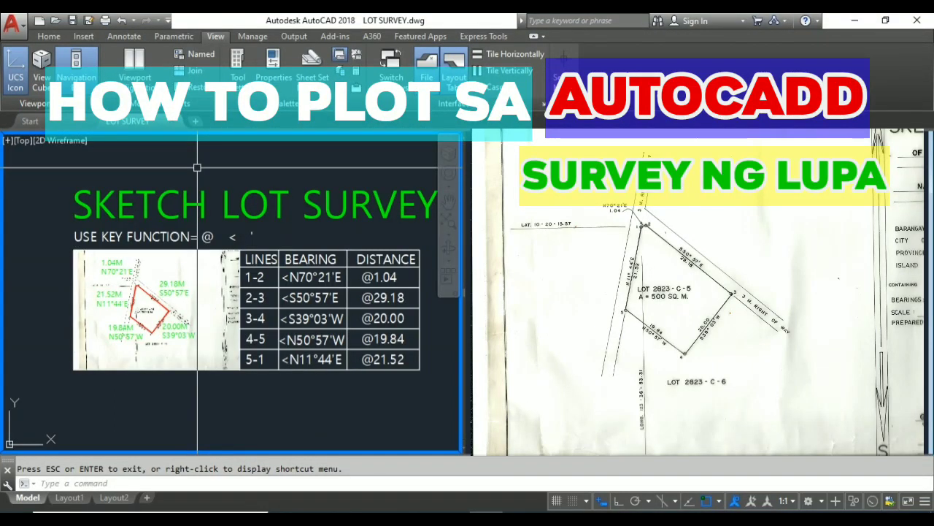
key(ctrl+r)
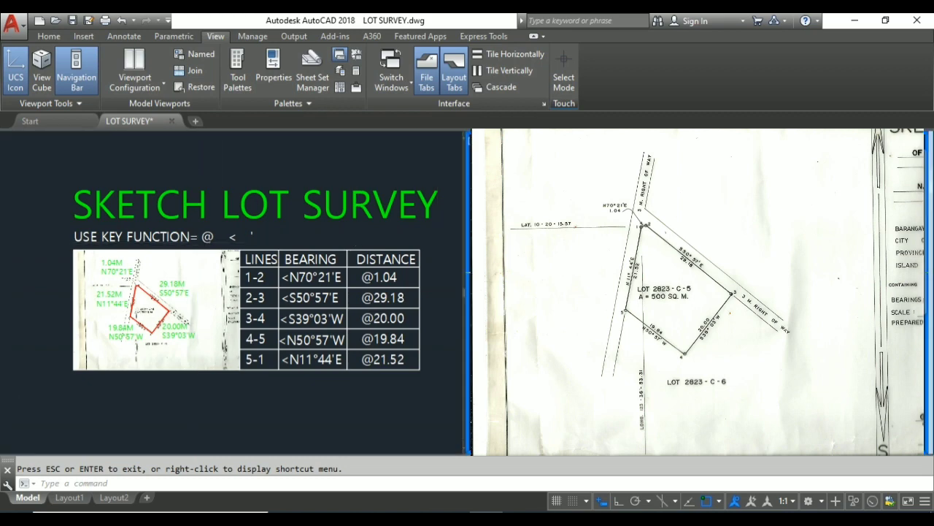
key(Return)
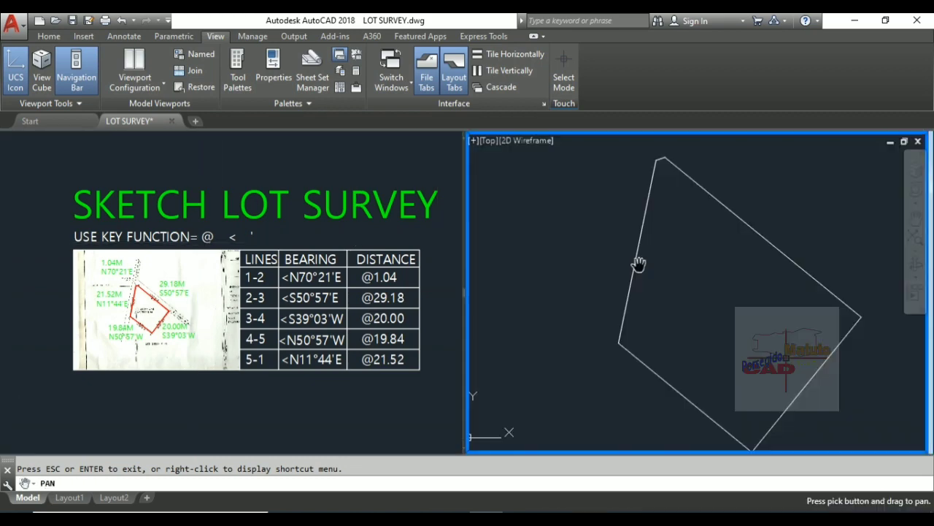
drag(638, 265, 633, 254)
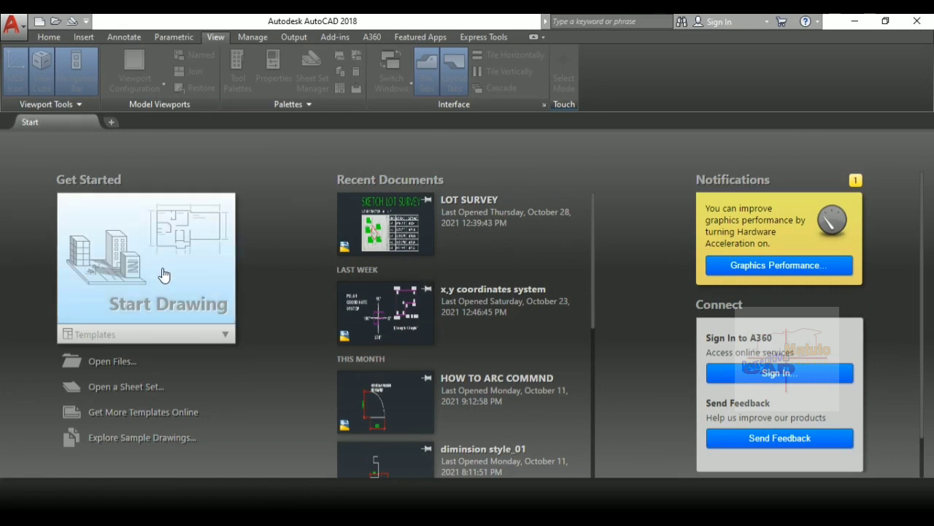
- Create Drawing2 as a new metric drawing using Open with no Template - Metric
click(164, 270)
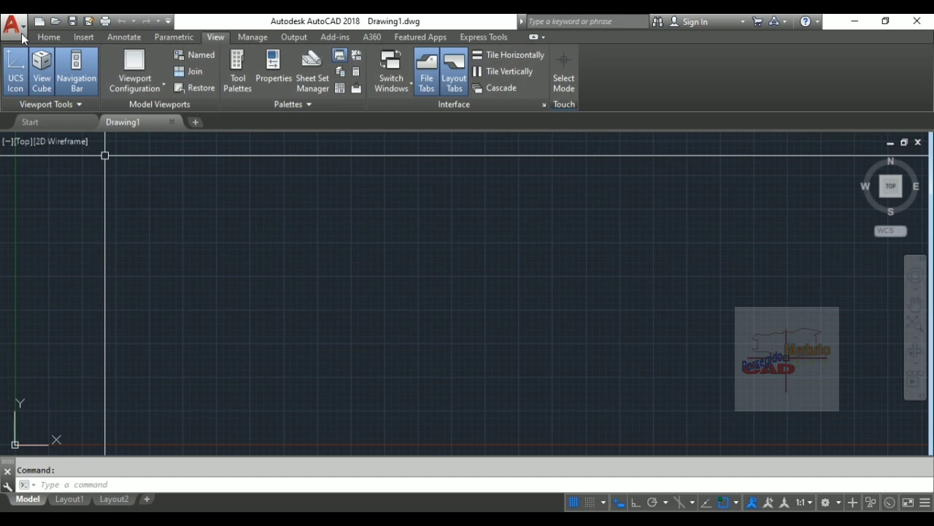
click(13, 29)
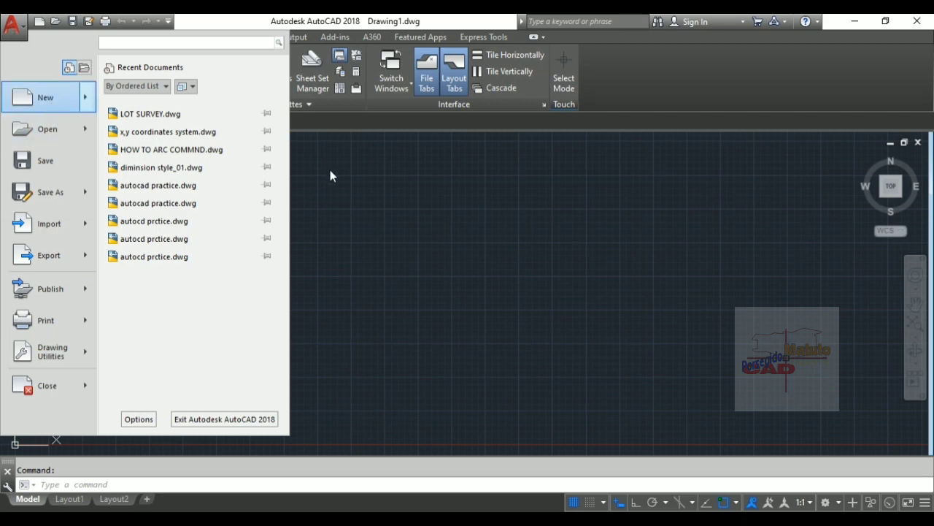
click(13, 29)
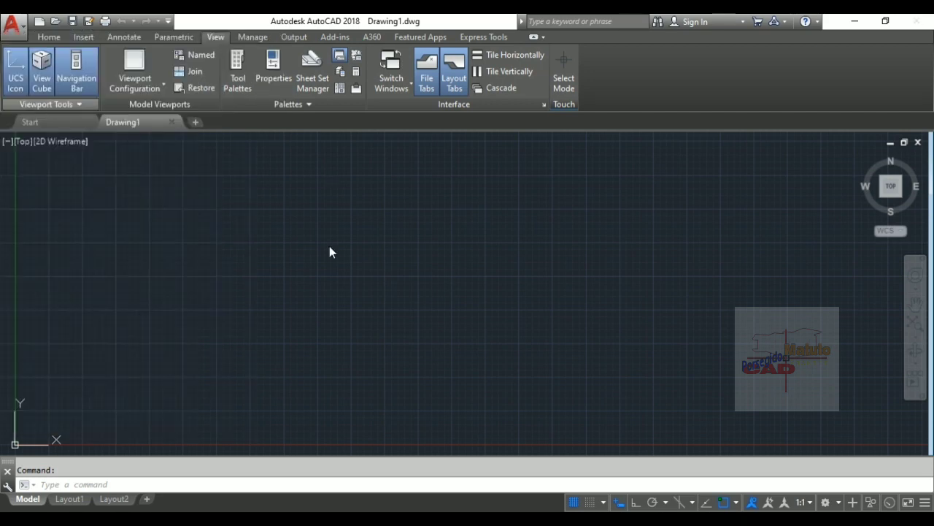
key(ctrl+n)
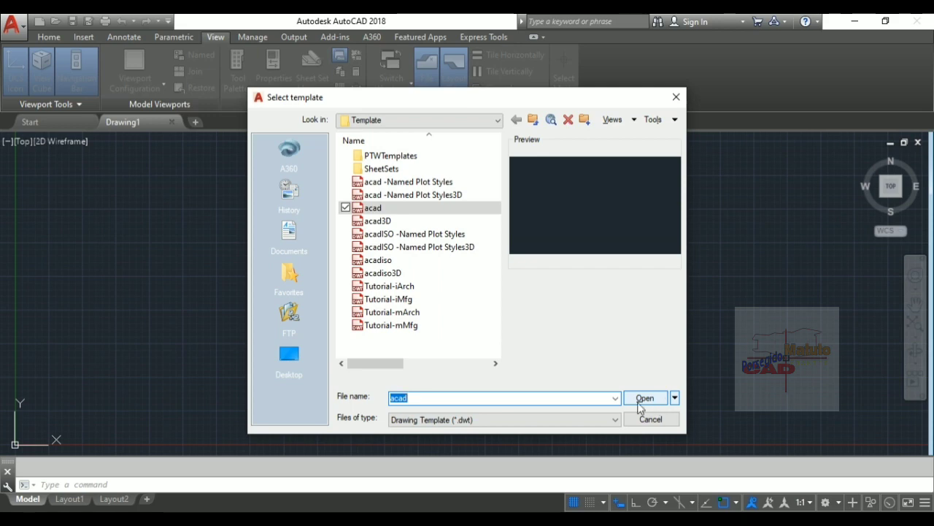
click(675, 398)
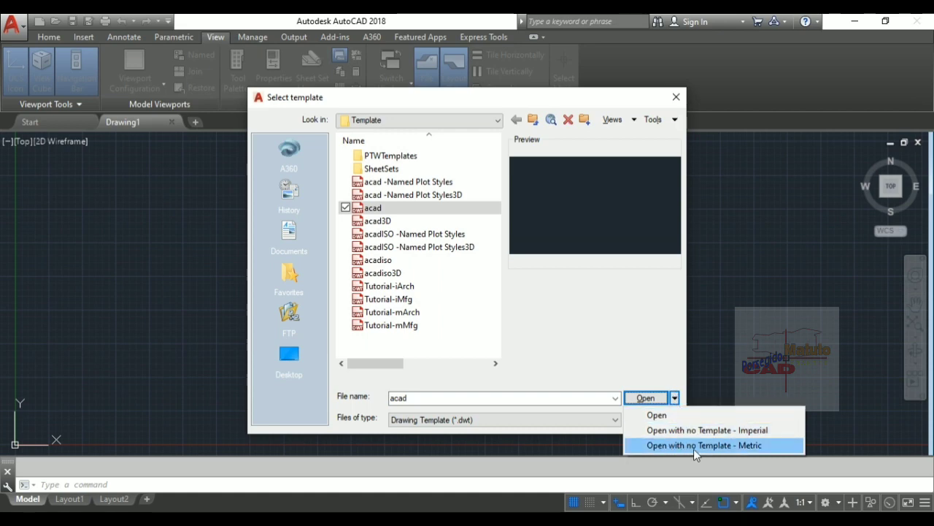
click(755, 446)
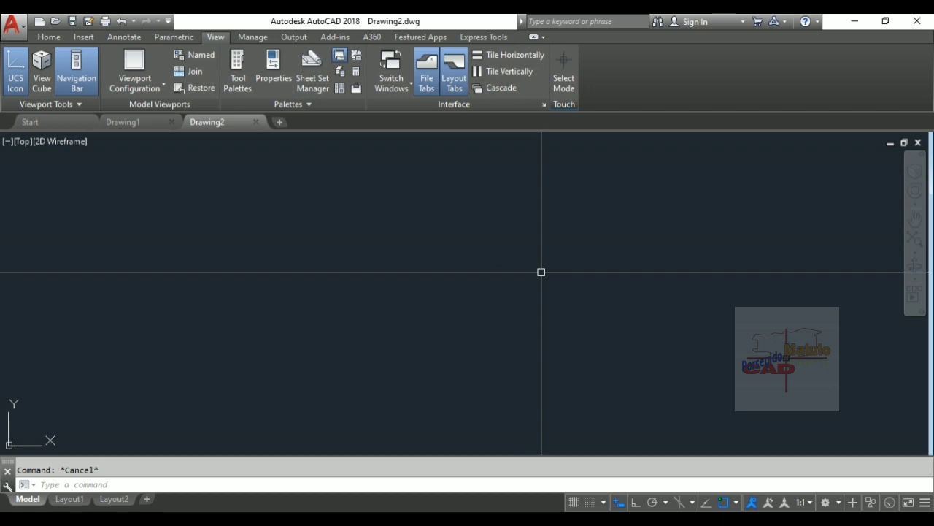
- In Drawing Units, choose Surveyor's Units at N 0d E precision, keep 0.0000 length precision, and use Meters insertion scale
text(un)
text(s)
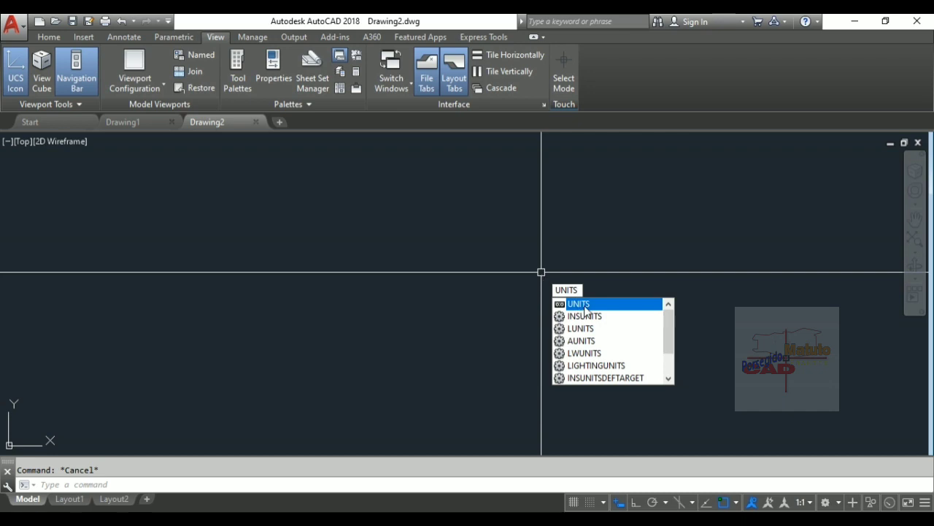
mouse_move(579, 304)
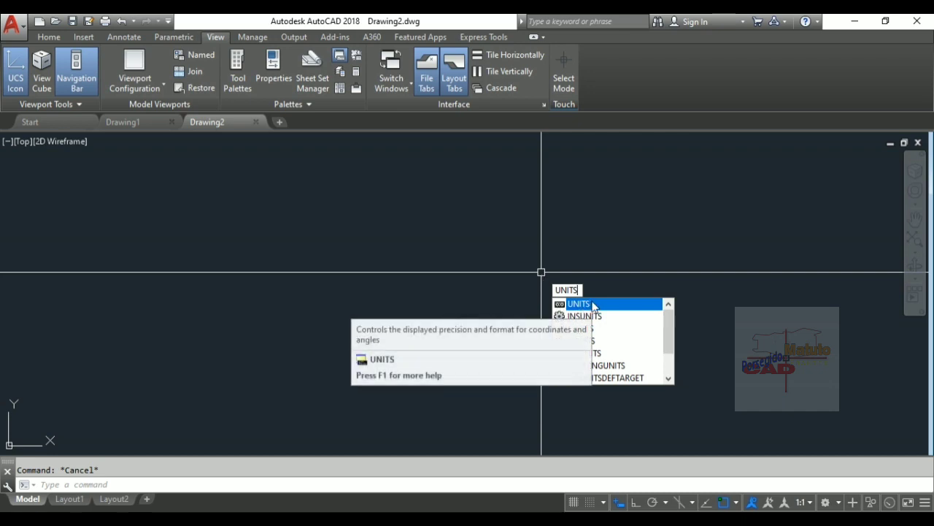
click(593, 304)
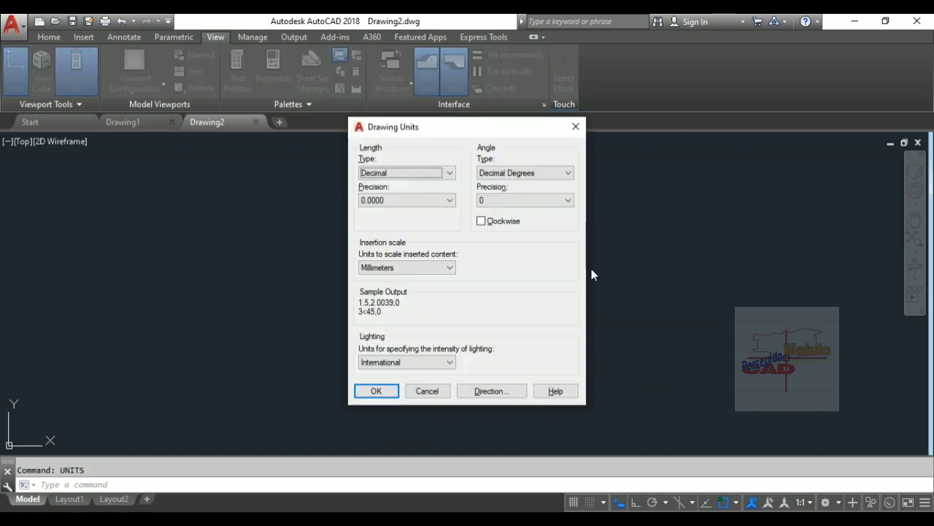
click(549, 173)
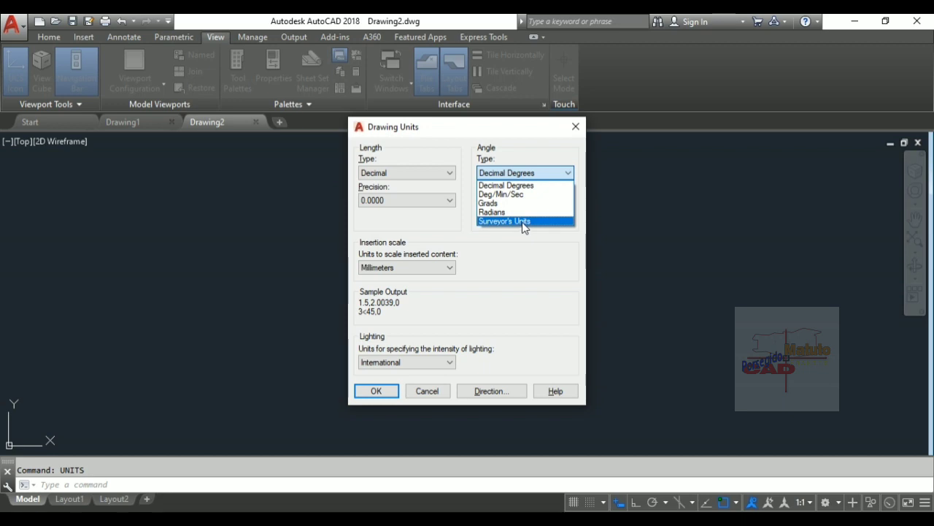
click(521, 221)
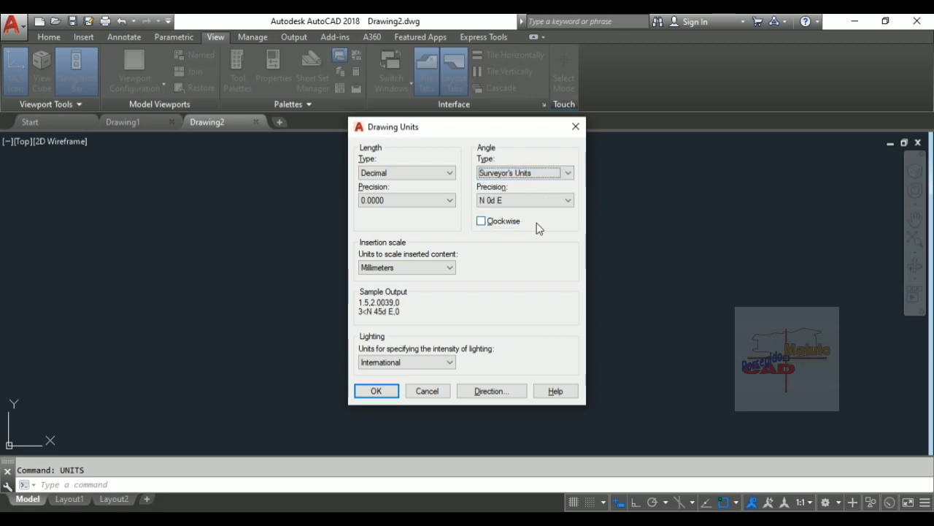
click(570, 205)
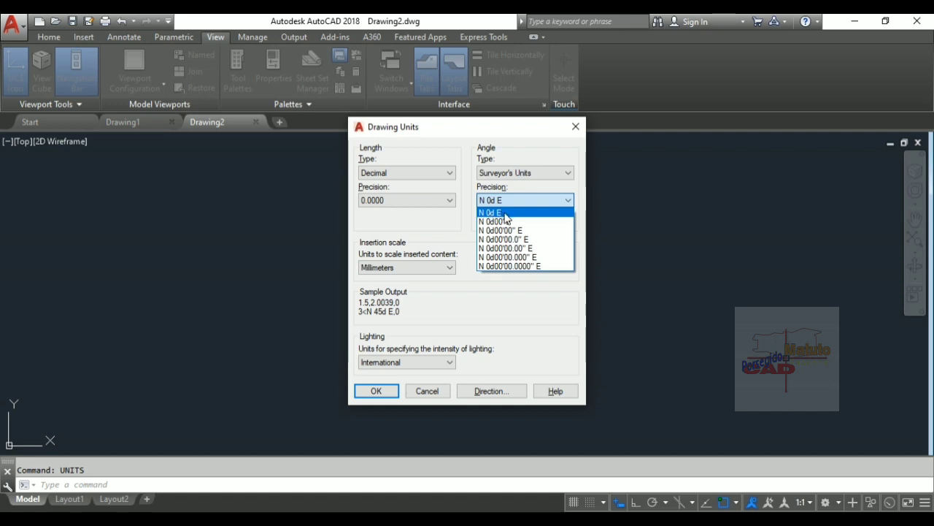
click(506, 213)
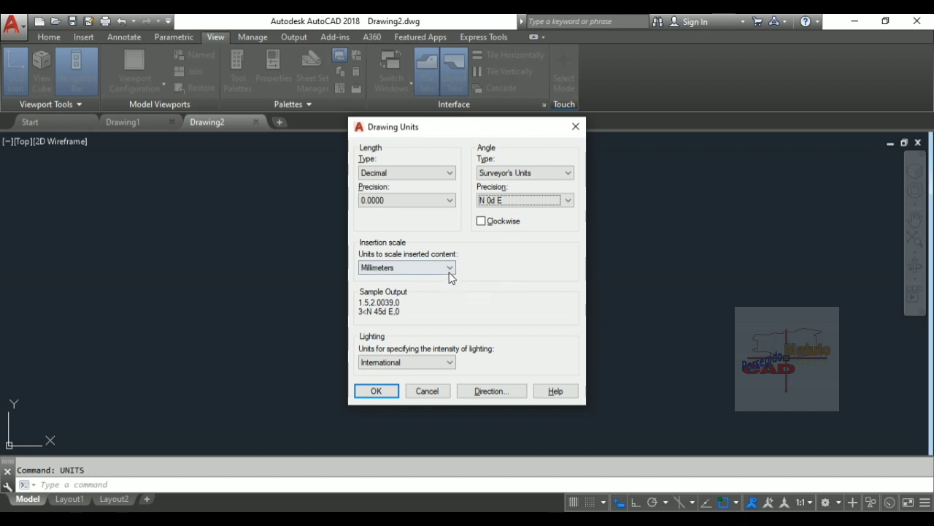
click(449, 205)
click(450, 204)
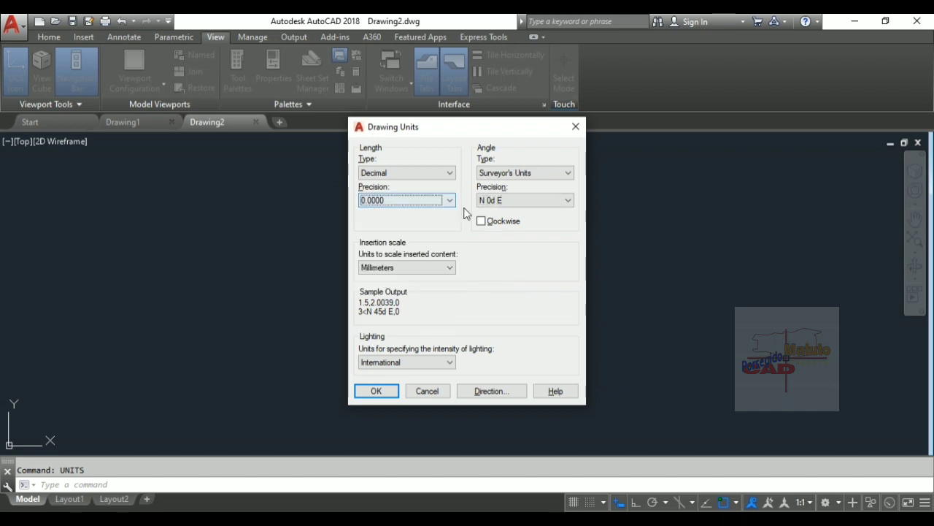
click(451, 270)
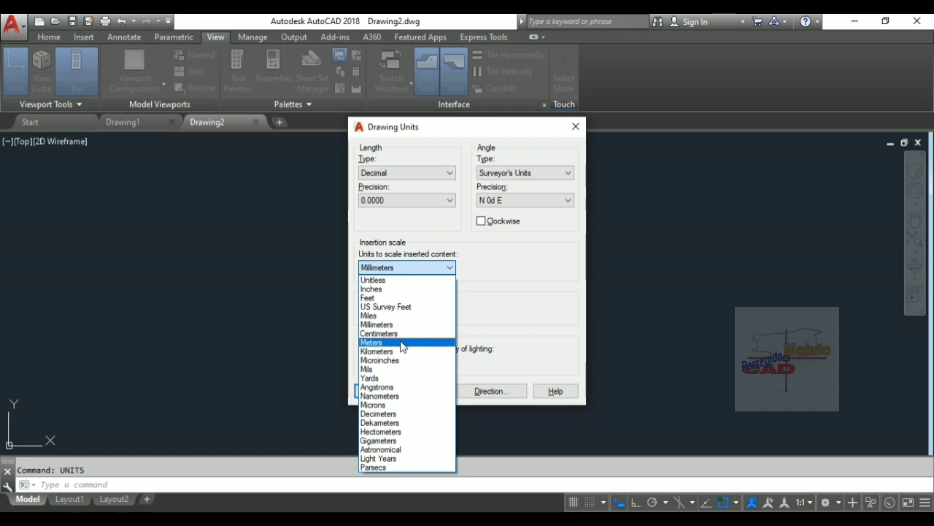
click(401, 347)
key(Tab)
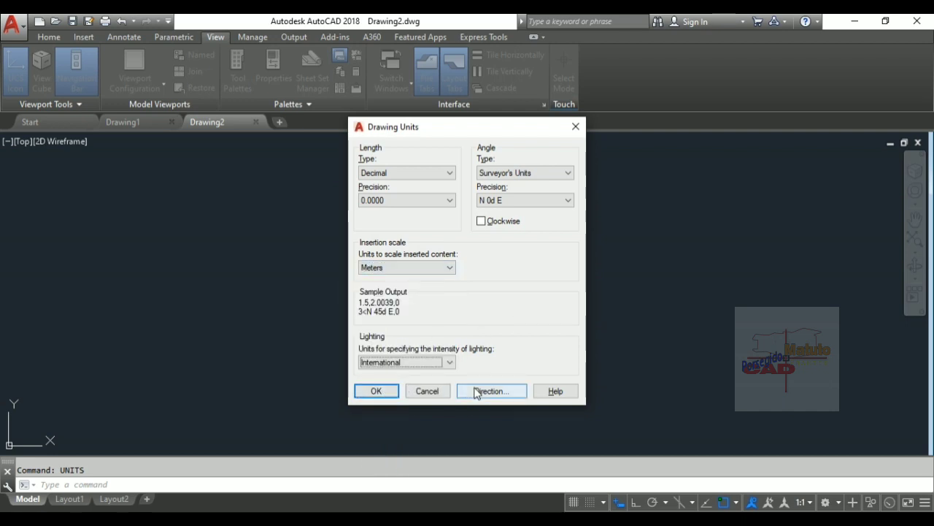
click(376, 392)
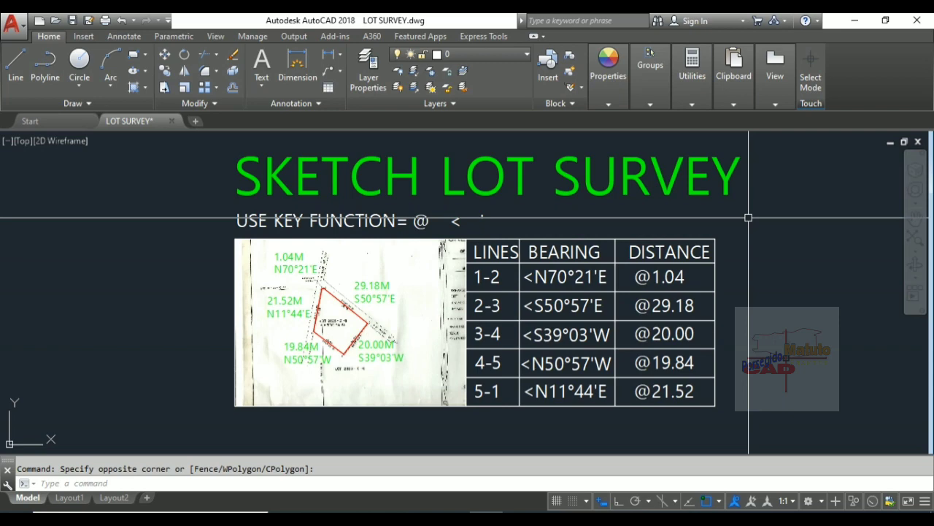
- Zoom in and out over the lot sketch and its bearings-and-distances table
scroll(269, 378, up, 2)
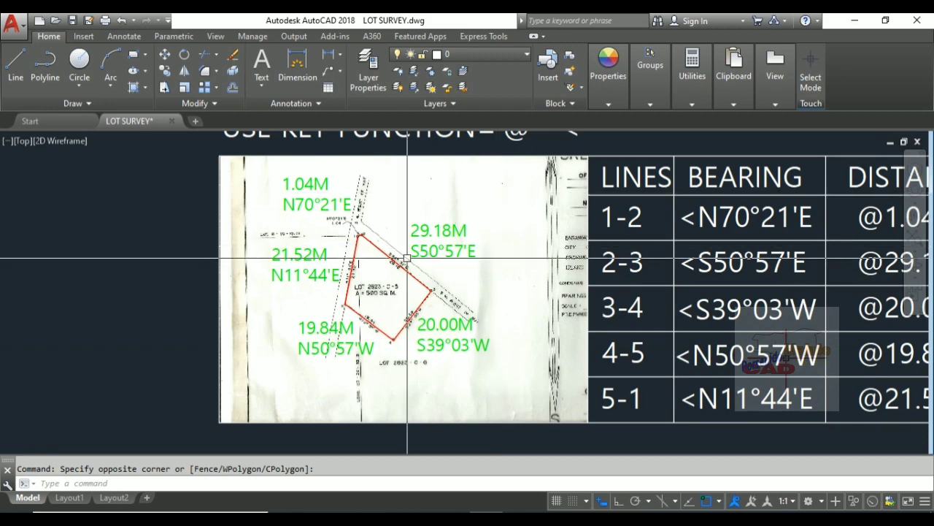
scroll(408, 259, up, 2)
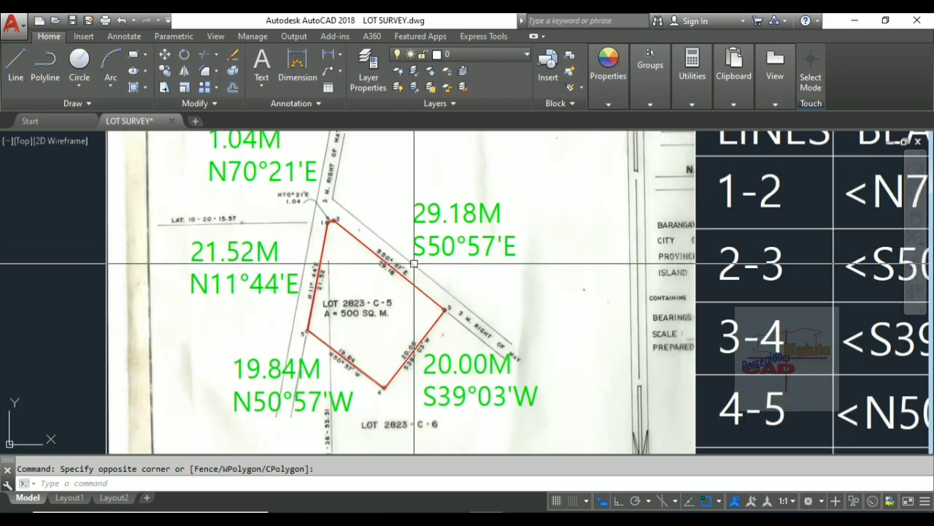
scroll(414, 264, down, 2)
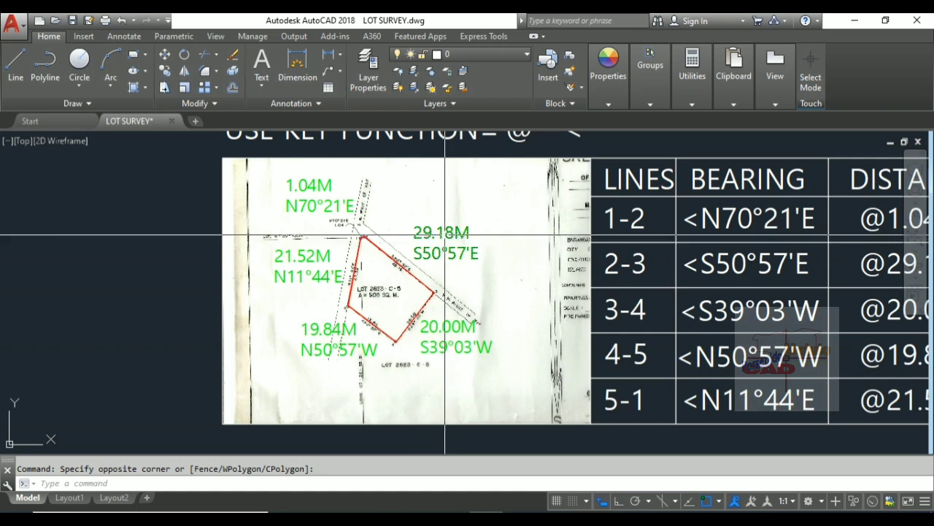
scroll(475, 202, up, 3)
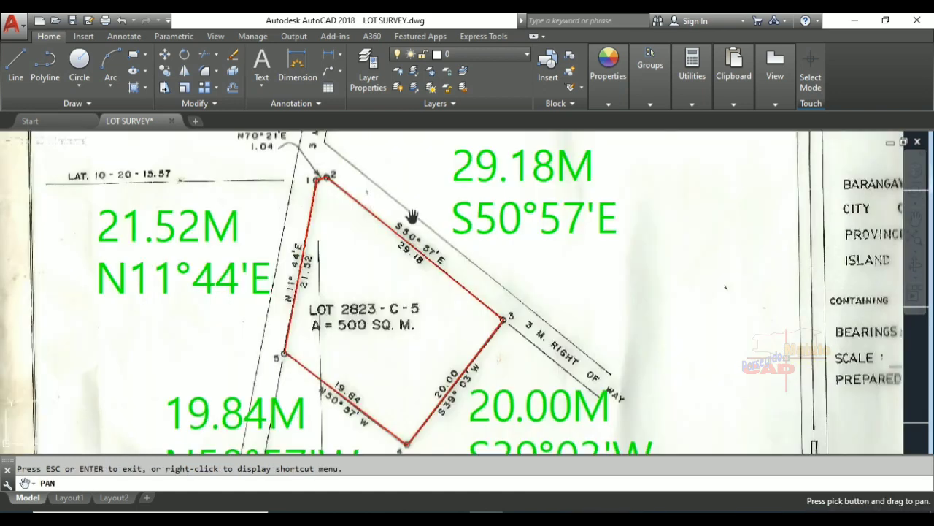
scroll(412, 216, down, 2)
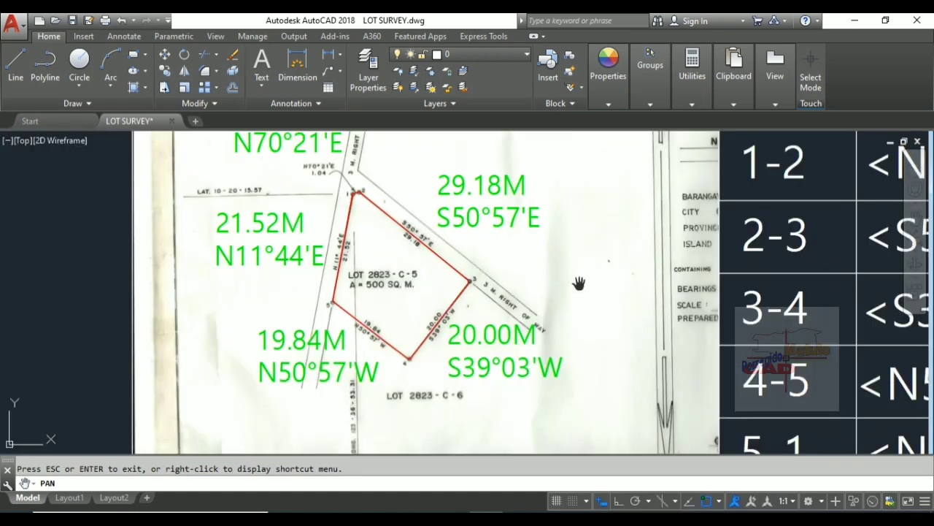
scroll(589, 332, up, 5)
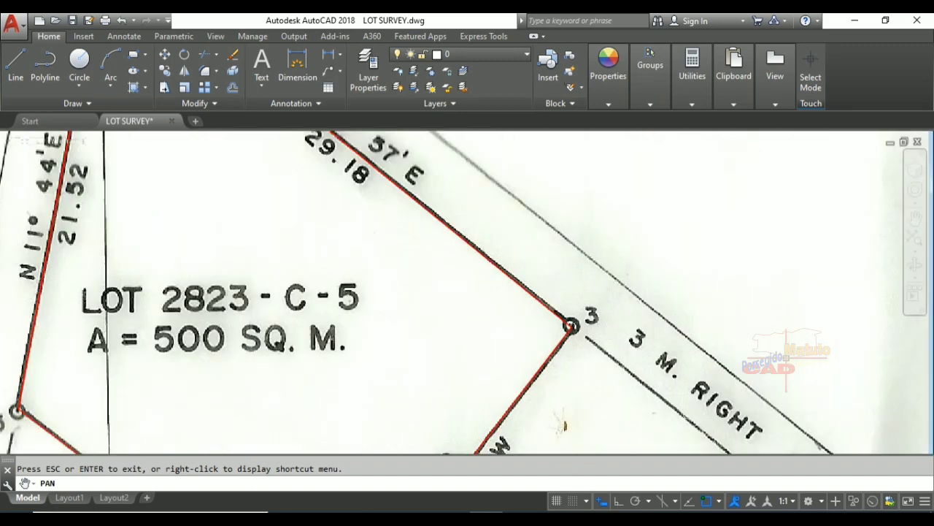
scroll(572, 325, down, 4)
scroll(332, 252, up, 2)
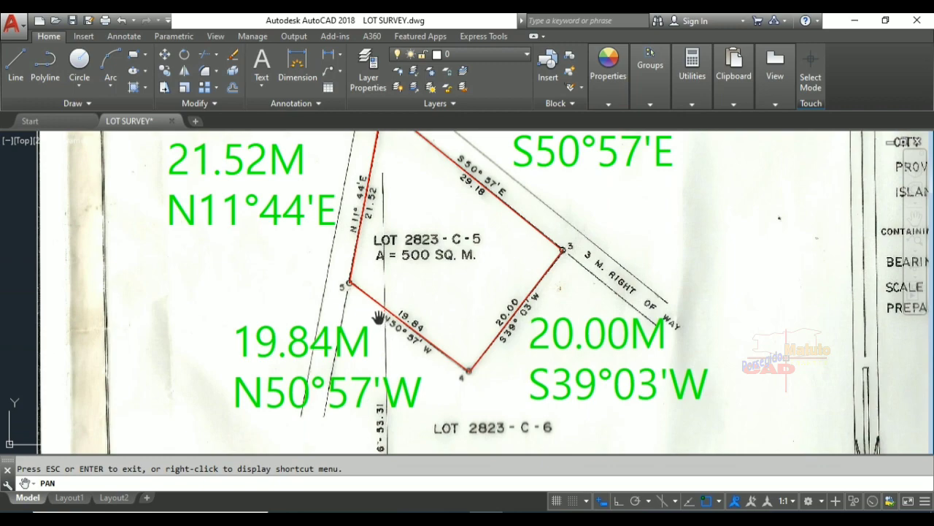
scroll(381, 209, up, 2)
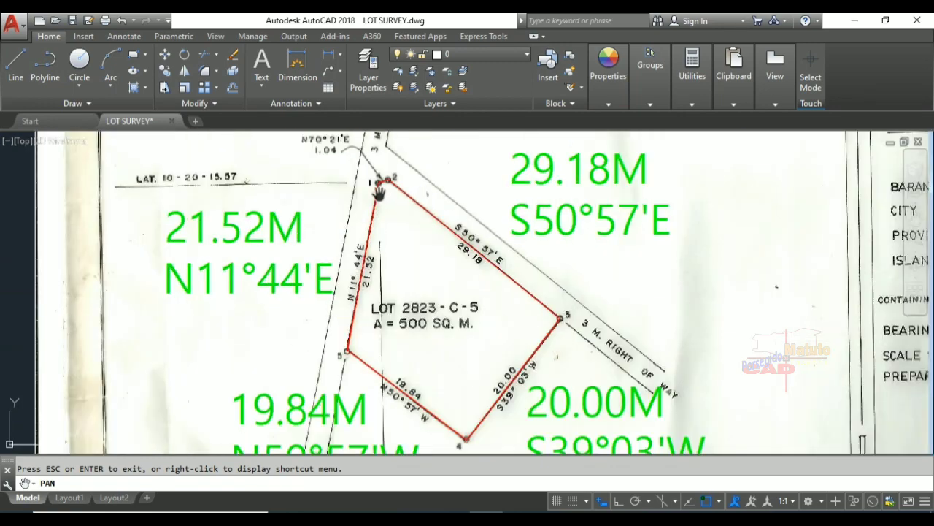
scroll(377, 194, up, 2)
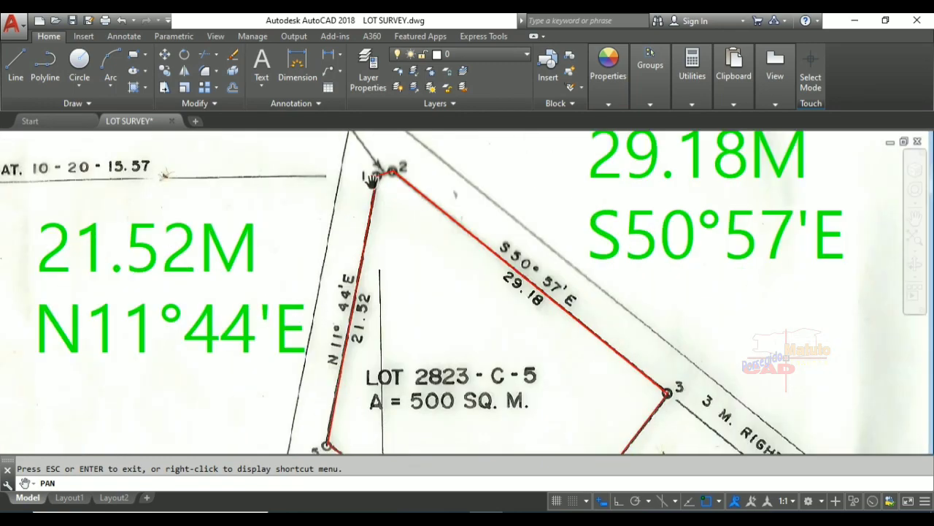
scroll(376, 187, down, 2)
- Pan across the lot, bearing table and scanned survey plan, then zoom out to the full sheet
drag(406, 259, 452, 165)
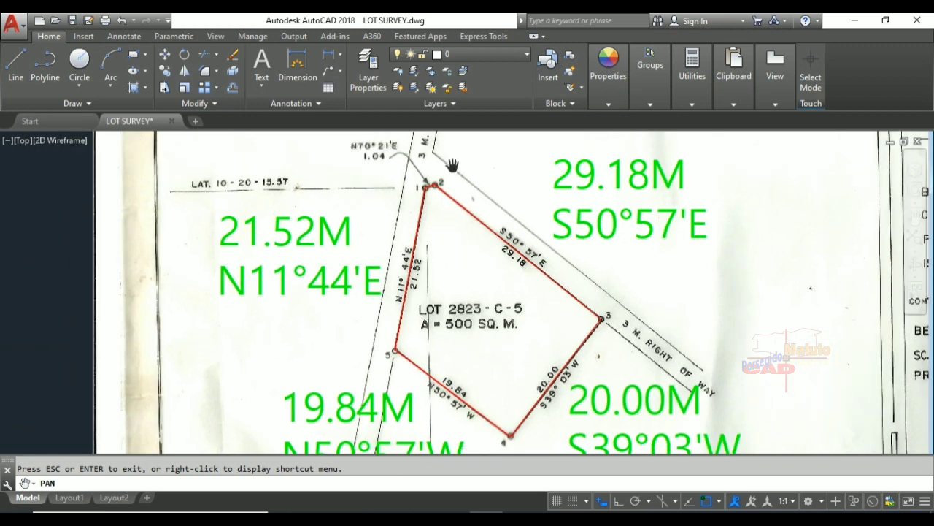
scroll(452, 165, down, 2)
drag(461, 197, 461, 244)
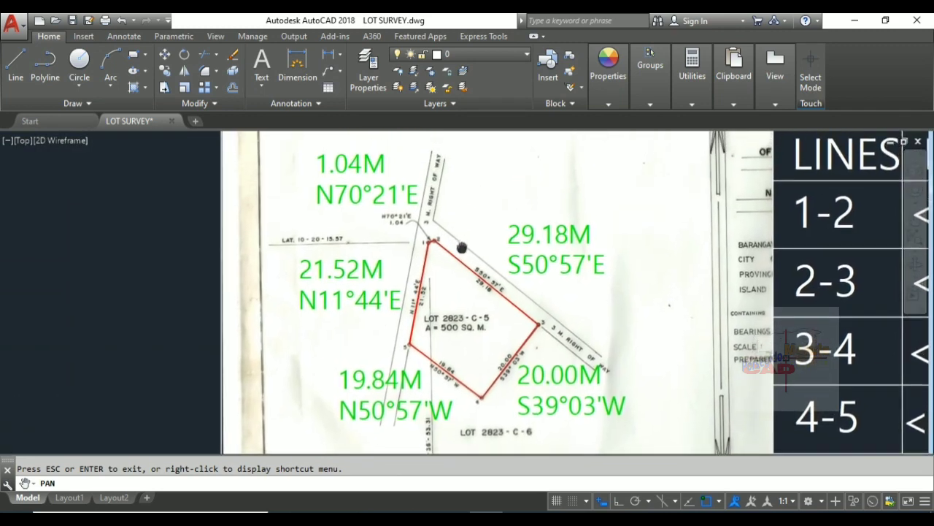
mouse_move(461, 244)
mouse_down()
mouse_move(460, 217)
mouse_move(460, 244)
mouse_up()
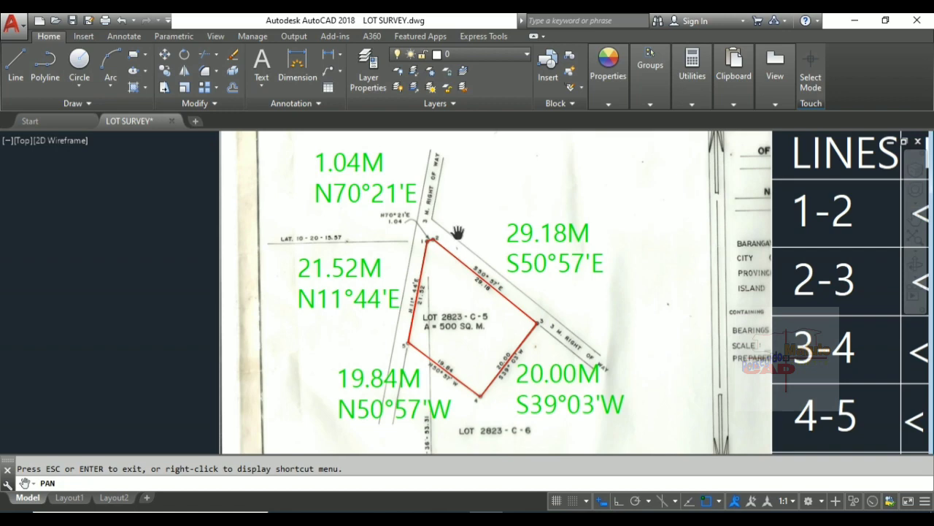
drag(616, 217, 568, 211)
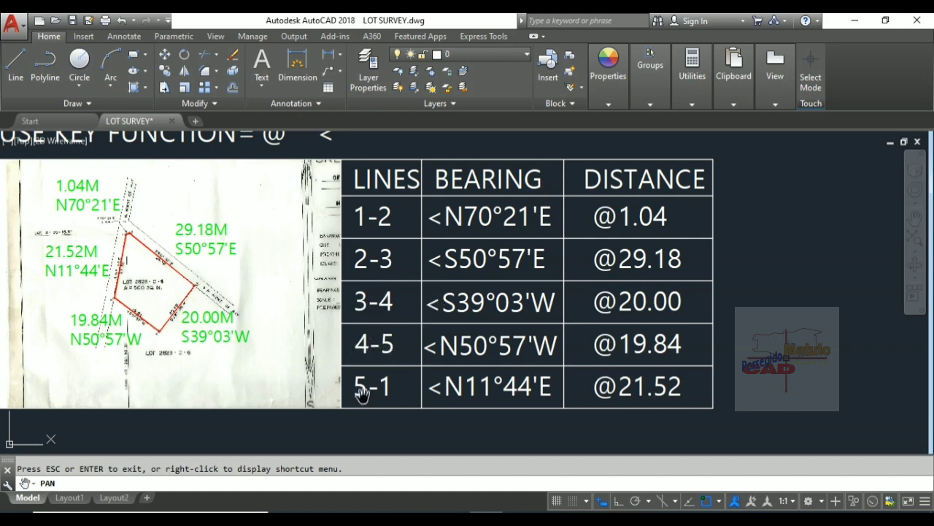
scroll(601, 413, down, 3)
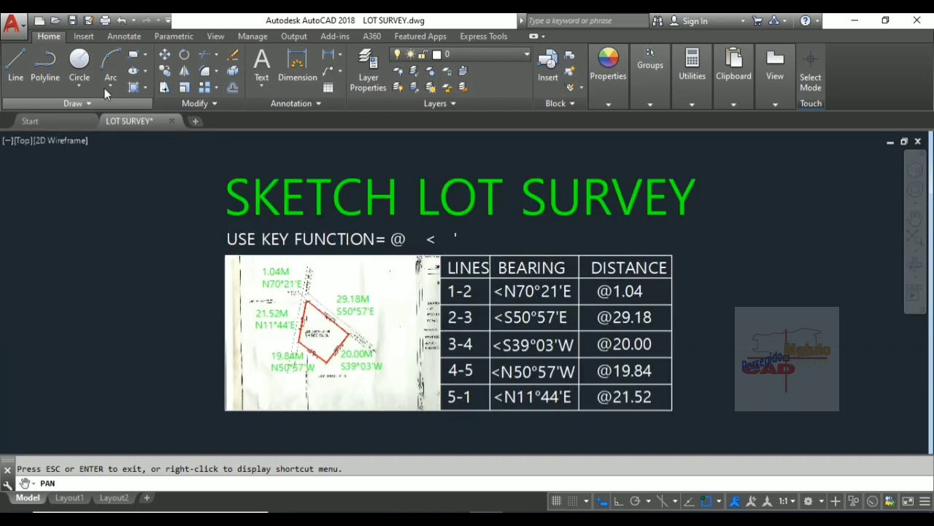
- Split model space into a Two: Vertical viewport configuration
click(213, 37)
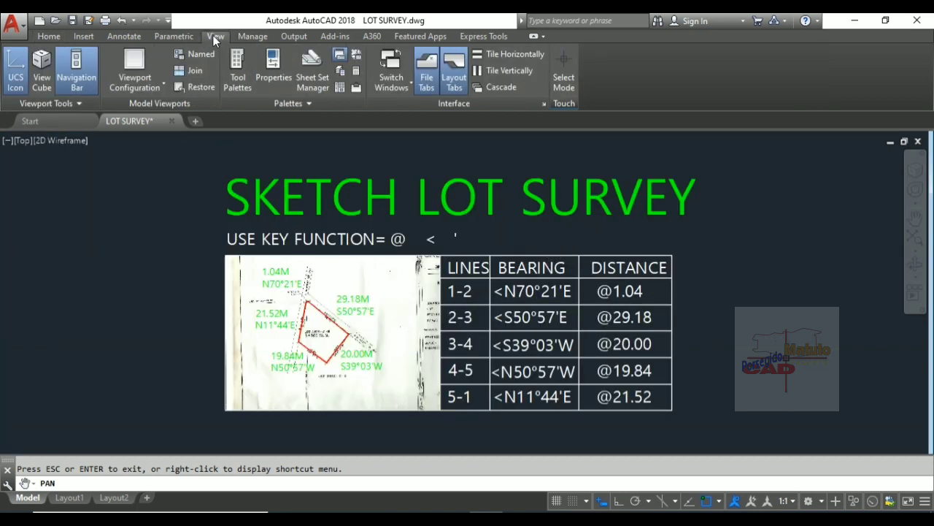
click(163, 82)
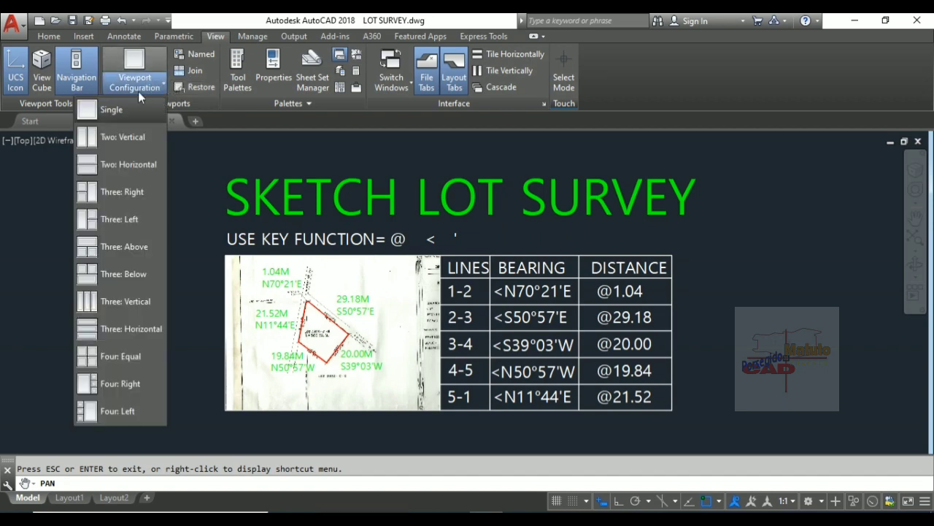
click(128, 137)
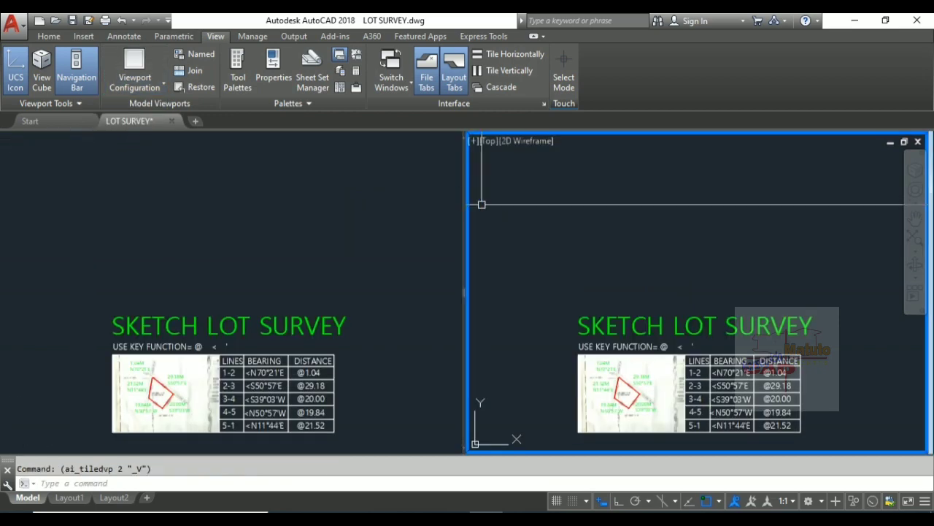
scroll(716, 266, down, 2)
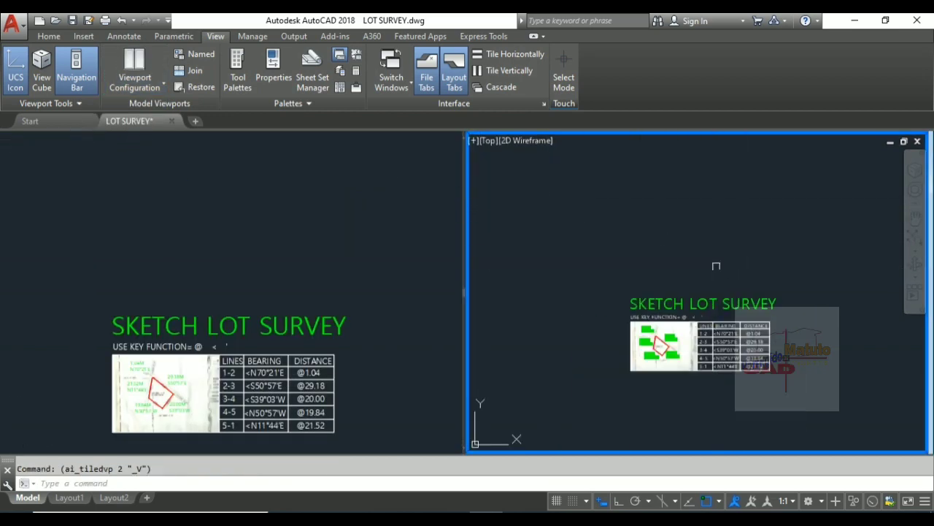
scroll(592, 314, up, 3)
scroll(672, 271, down, 4)
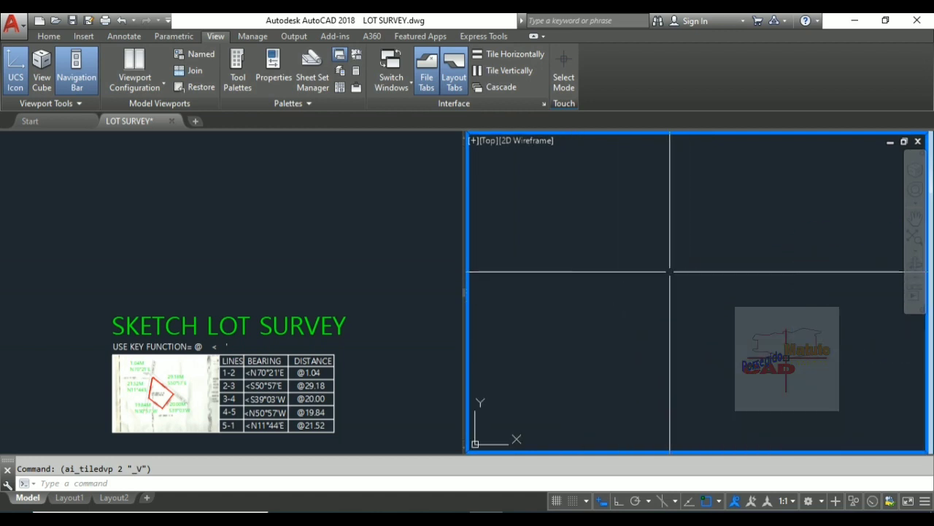
scroll(607, 234, up, 1)
scroll(657, 255, down, 2)
scroll(657, 261, up, 2)
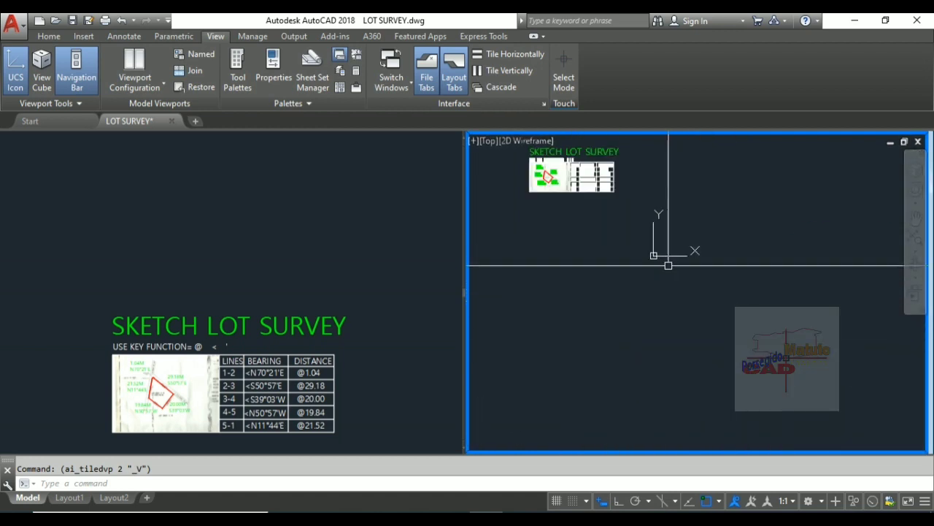
scroll(660, 262, up, 3)
- Zoom the left viewport onto the survey table and make the right viewport active
click(376, 200)
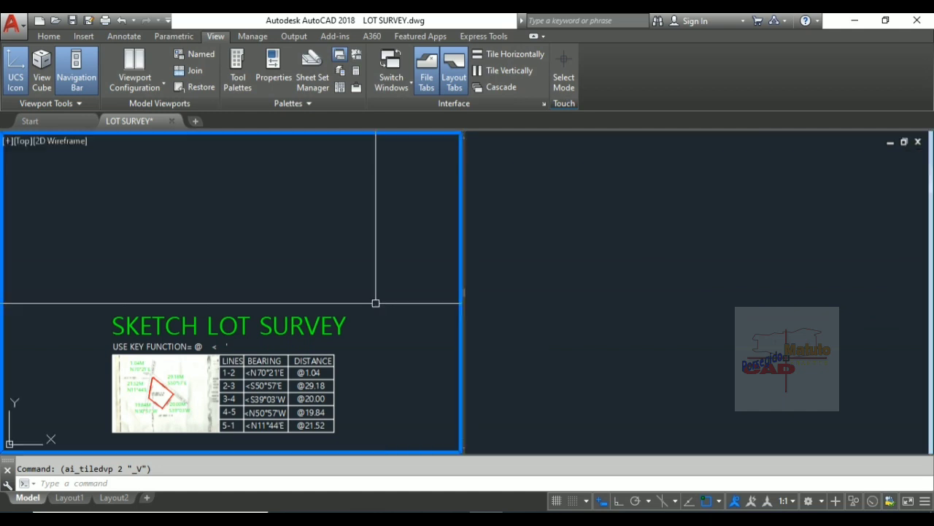
scroll(390, 258, down, 4)
scroll(354, 304, up, 2)
scroll(361, 300, up, 2)
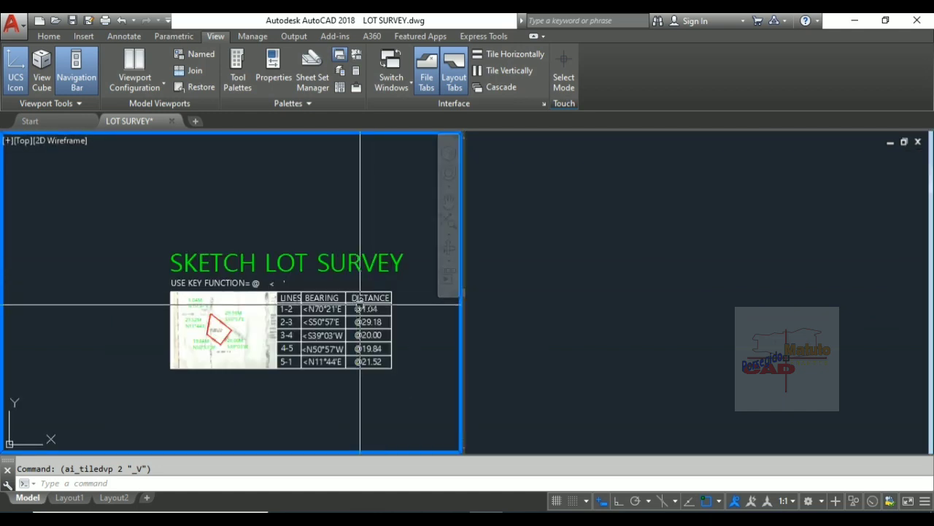
scroll(369, 293, up, 4)
scroll(371, 291, down, 3)
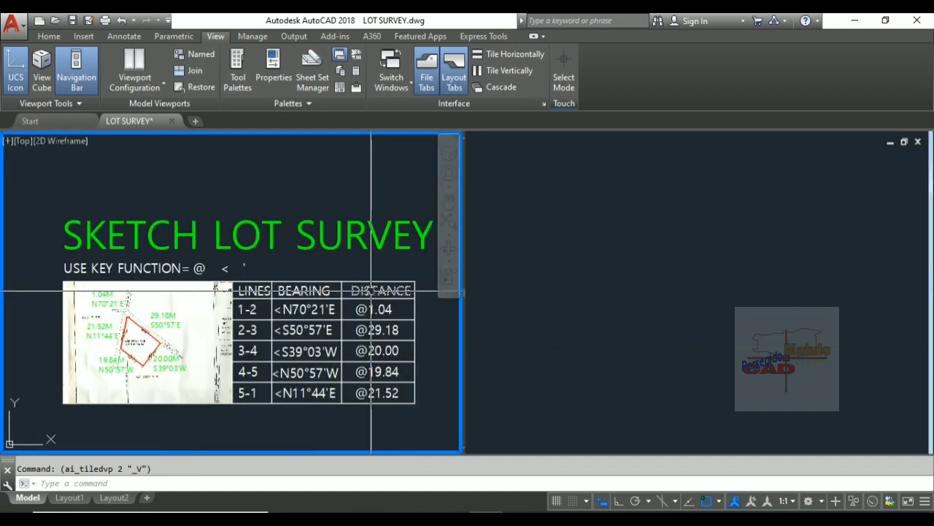
click(583, 308)
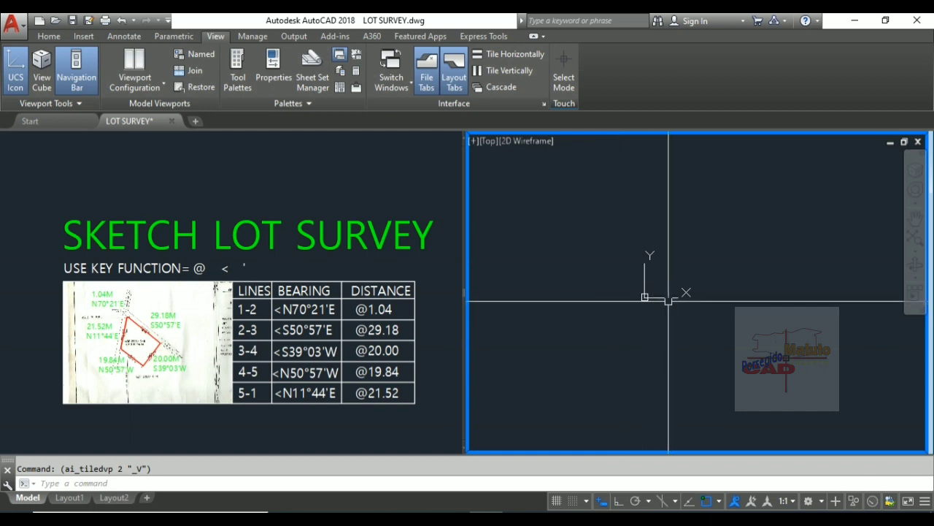
- Delete the leftover vertical line and start a polyline at the origin 0,0
key(Delete)
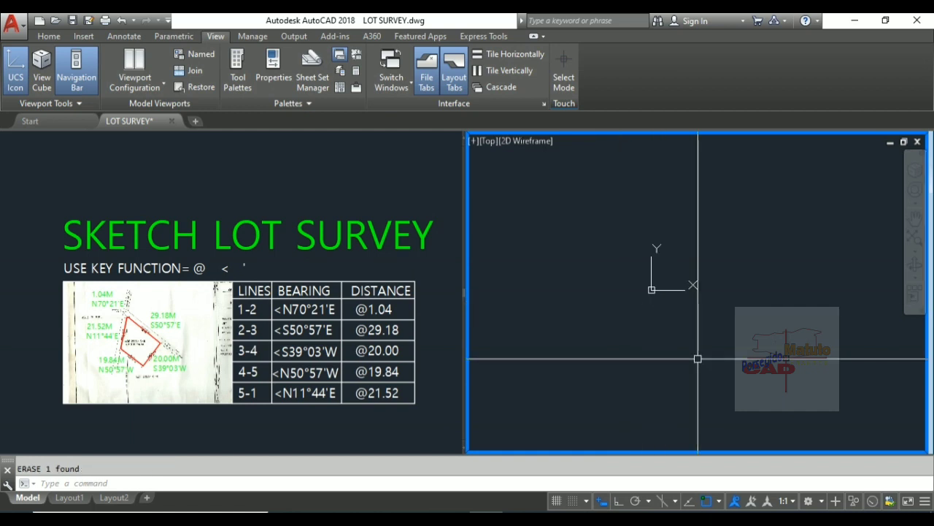
text(pl)
key(Return)
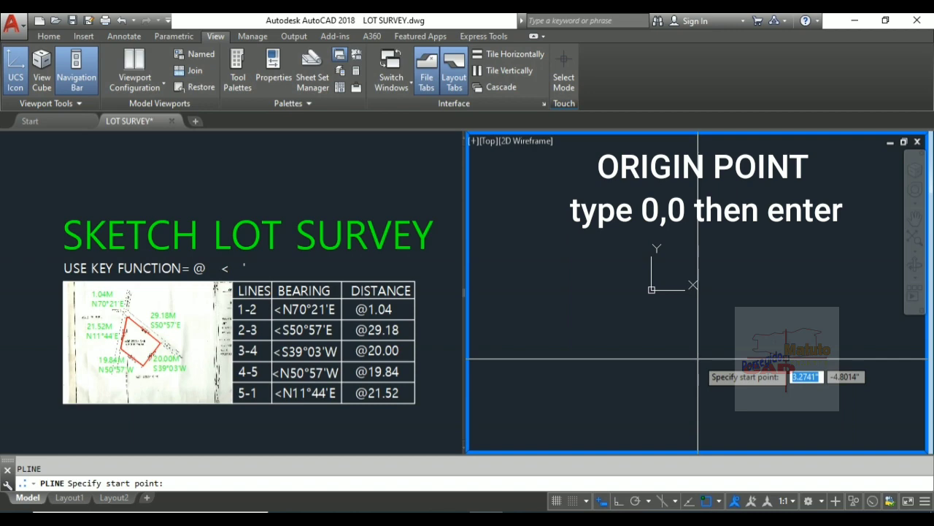
text(0,)
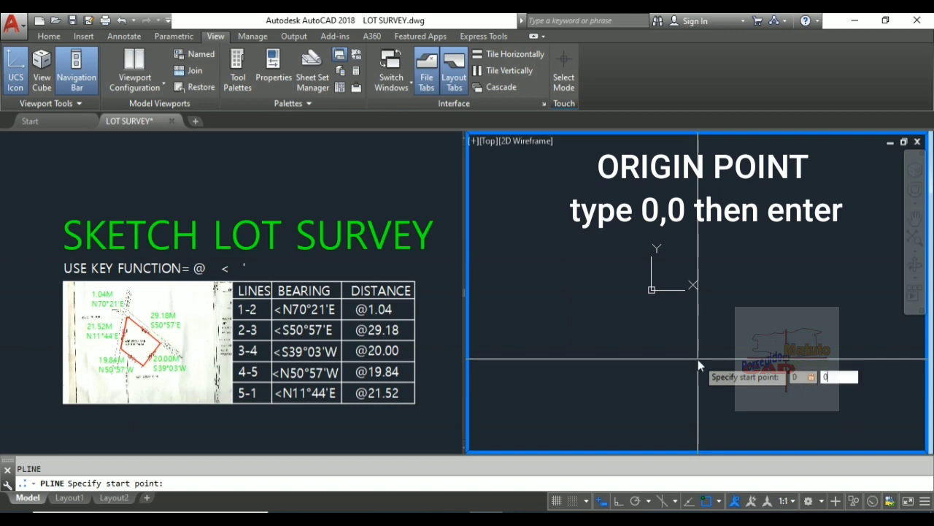
text(0)
key(Return)
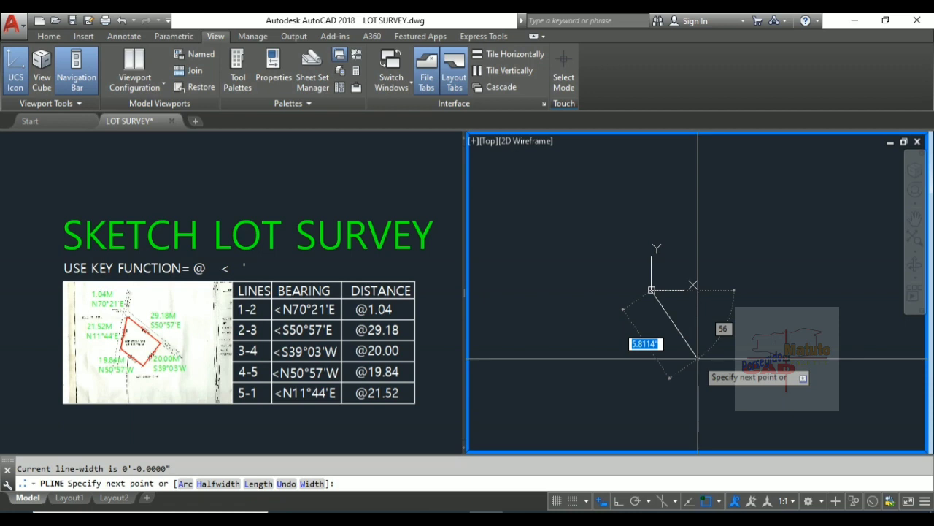
- Draw the first leg, 1.04 at bearing N70°21'E (line 1-2)
text(@)
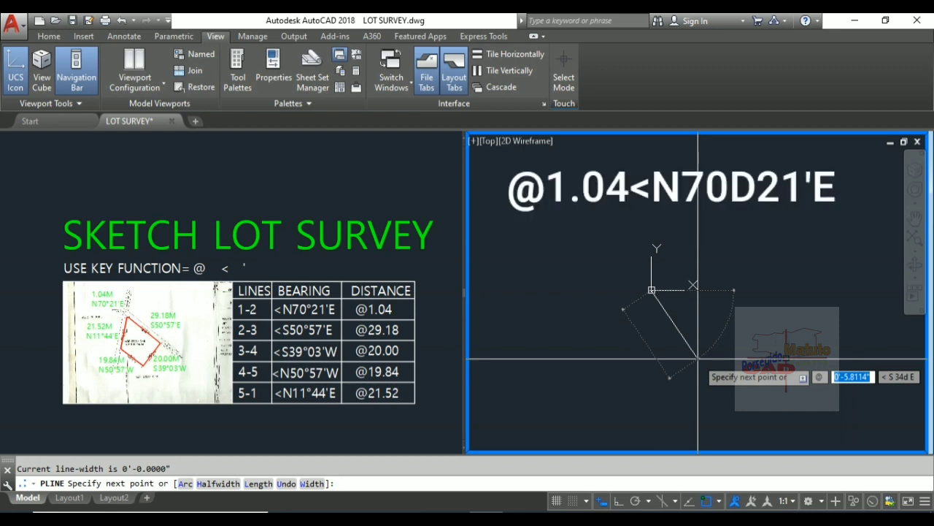
text(1.04)
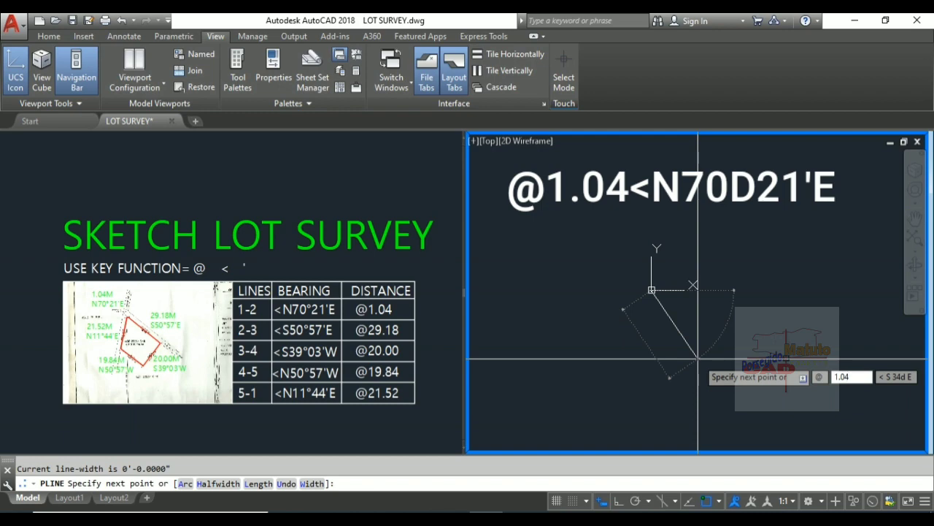
key(Tab)
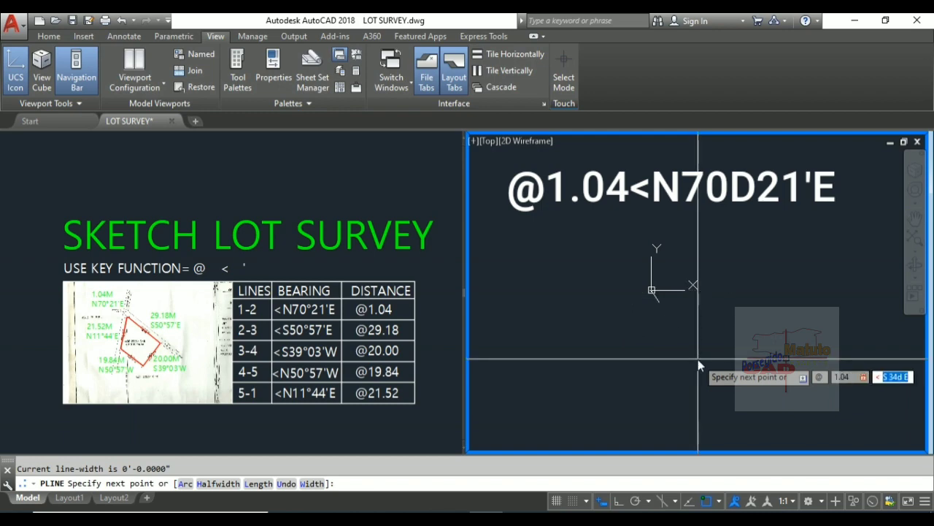
text(N70)
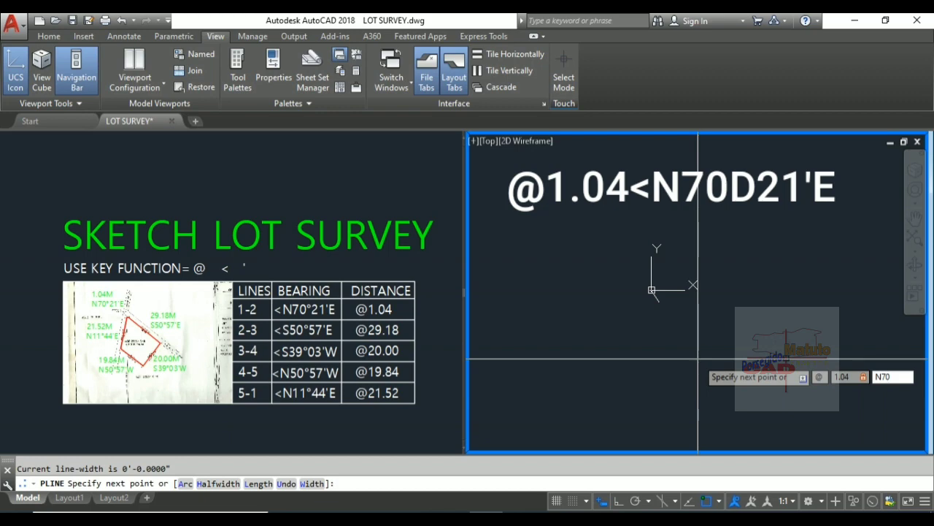
text(D)
text(21)
text(')
text(E)
key(Return)
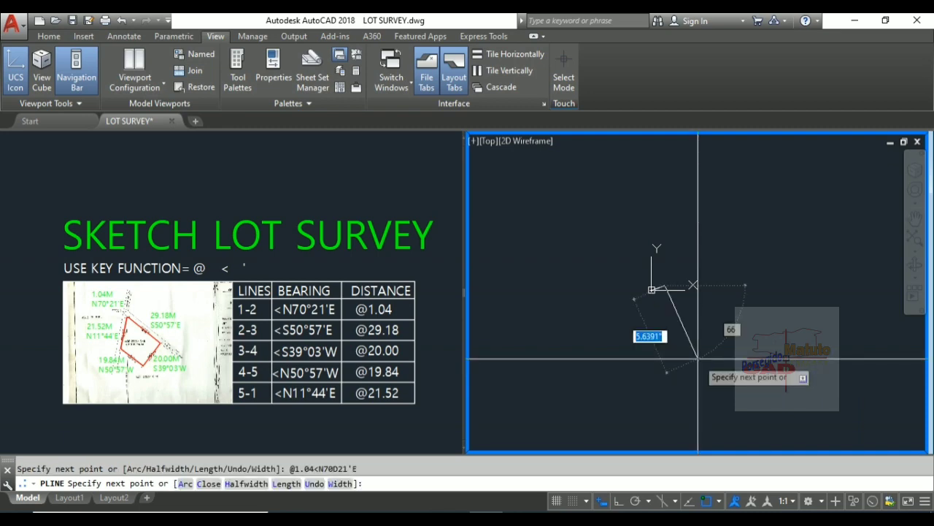
- Enter the second leg's 29.18 distance and its S50°57'E bearing
text(@)
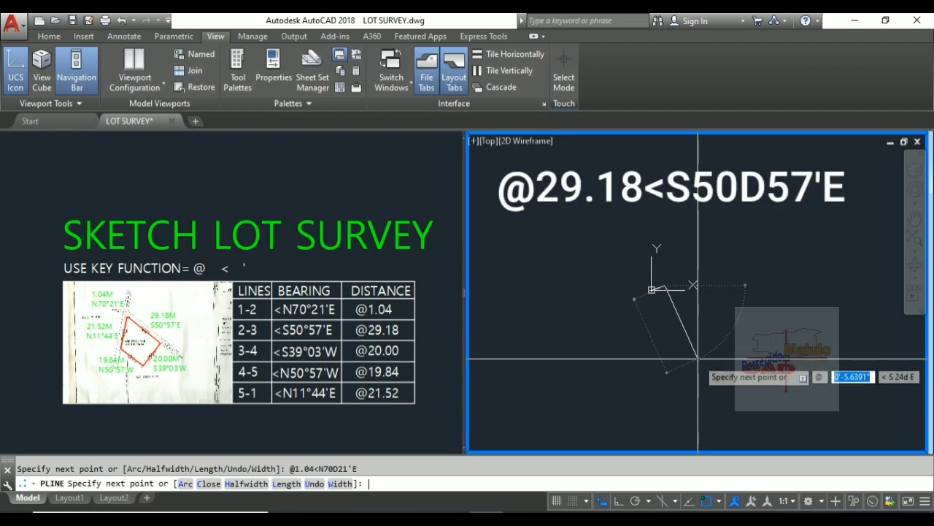
text(2)
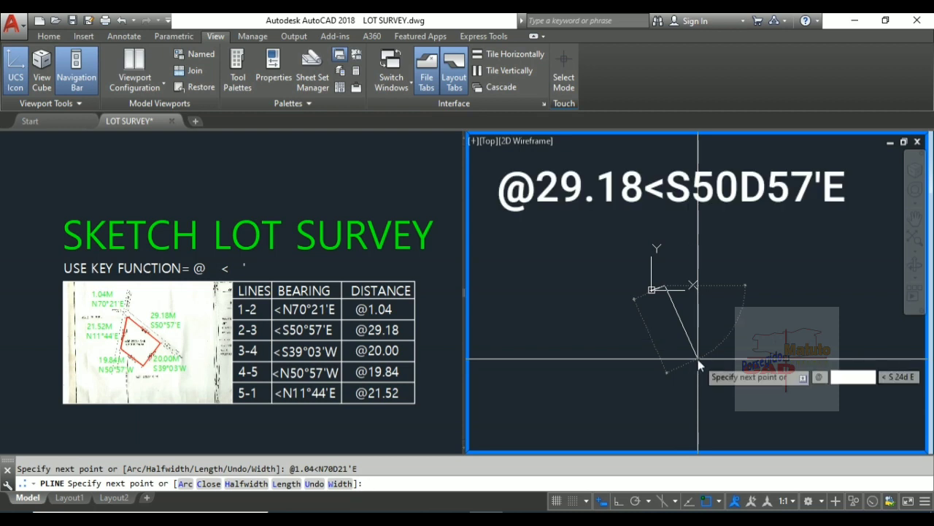
text(9)
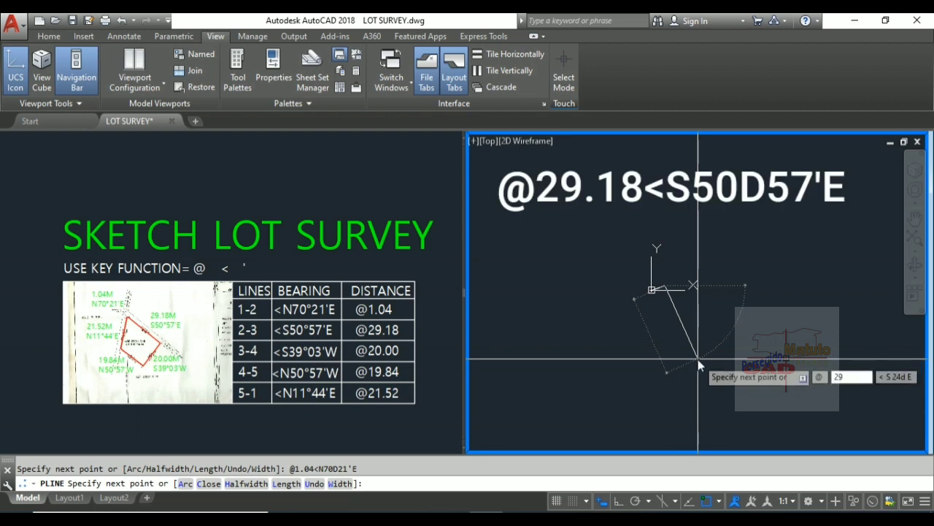
text(.)
text(18)
key(Tab)
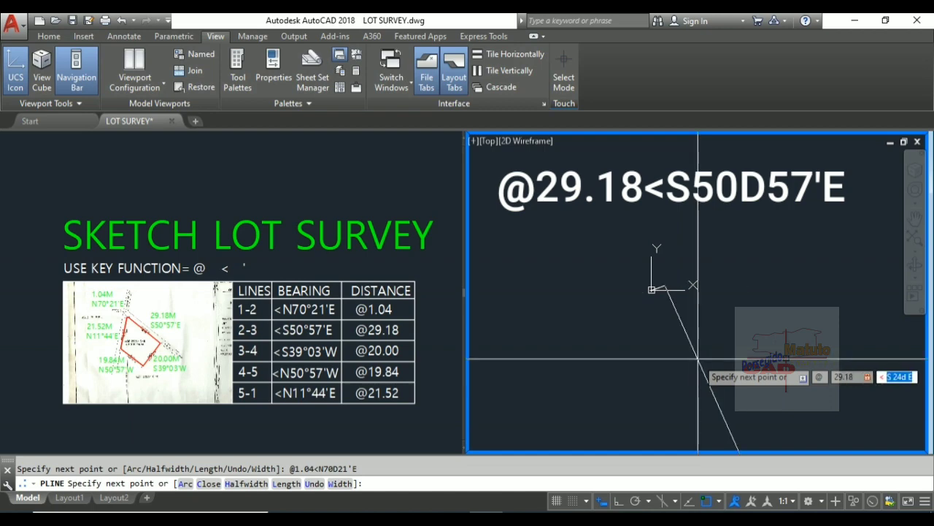
text(S5)
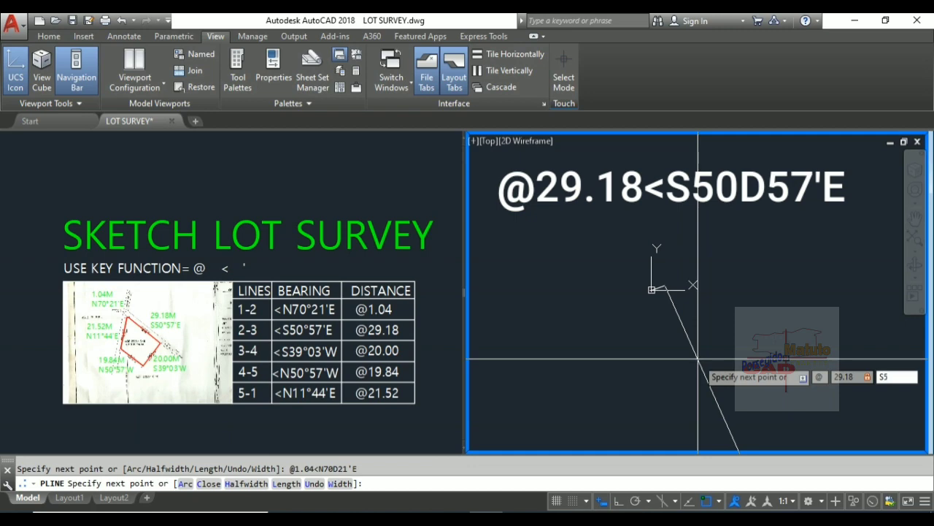
text(0)
text(D)
text(57)
text(')
text(E)
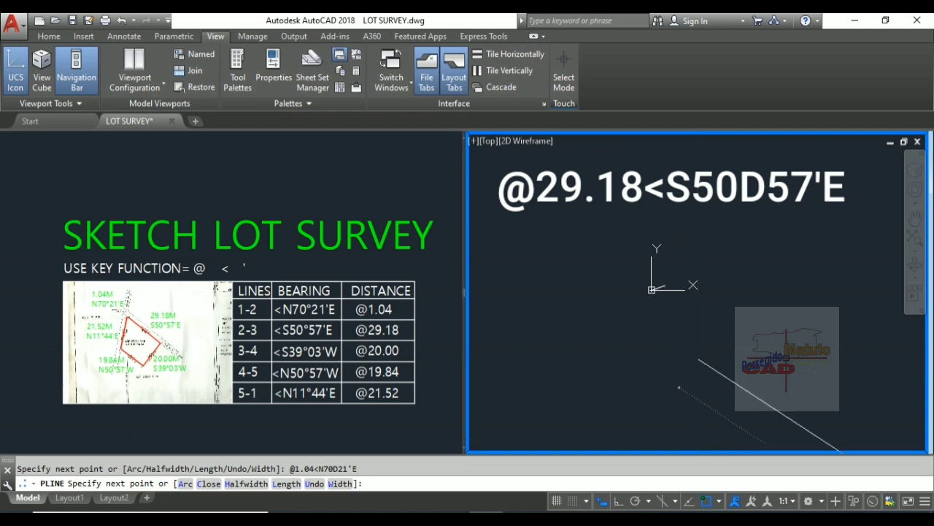
- Commit the S50°57'E leg, then draw the third side, 20.00 at bearing S39°03'W
key(Return)
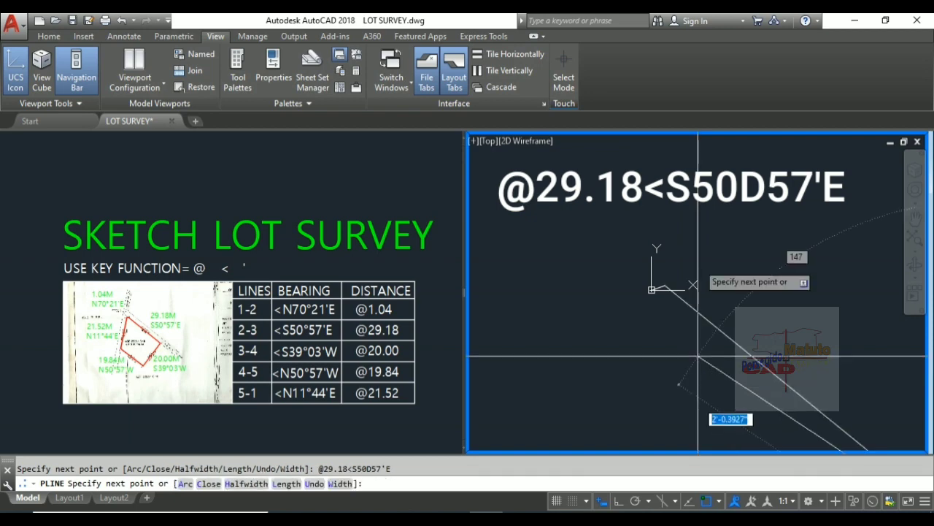
scroll(697, 270, down, 2)
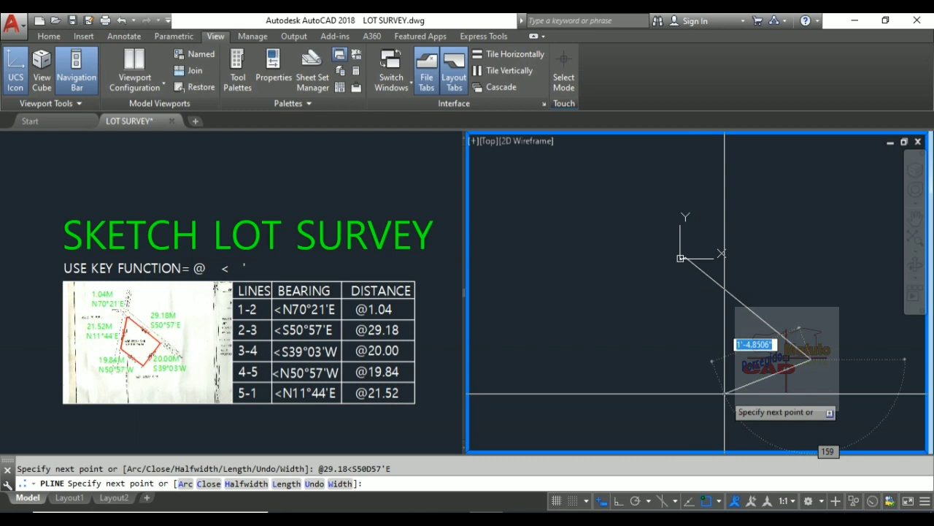
text(@)
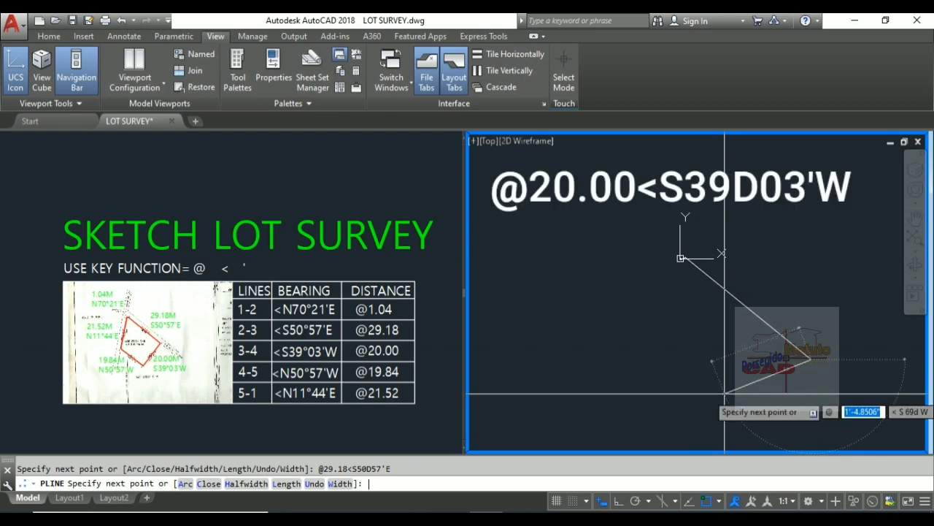
text(20)
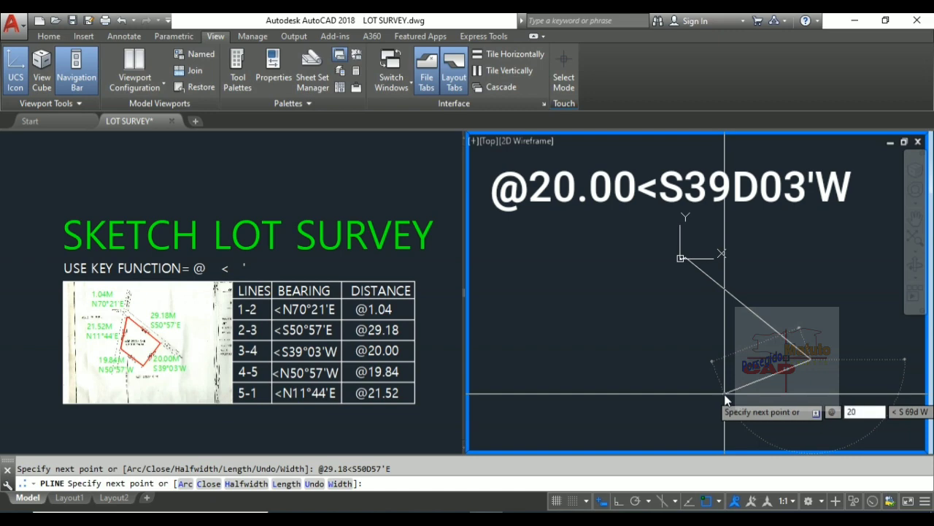
text(.00)
key(Tab)
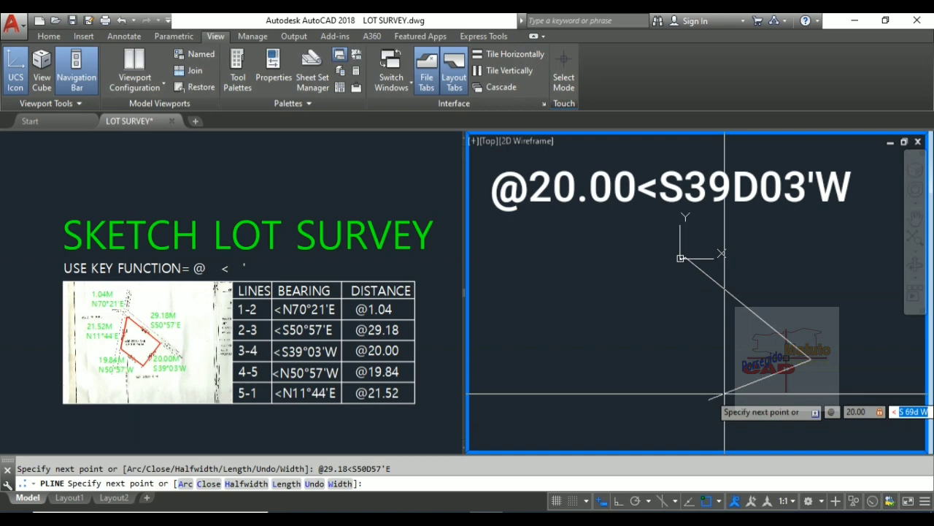
text(S)
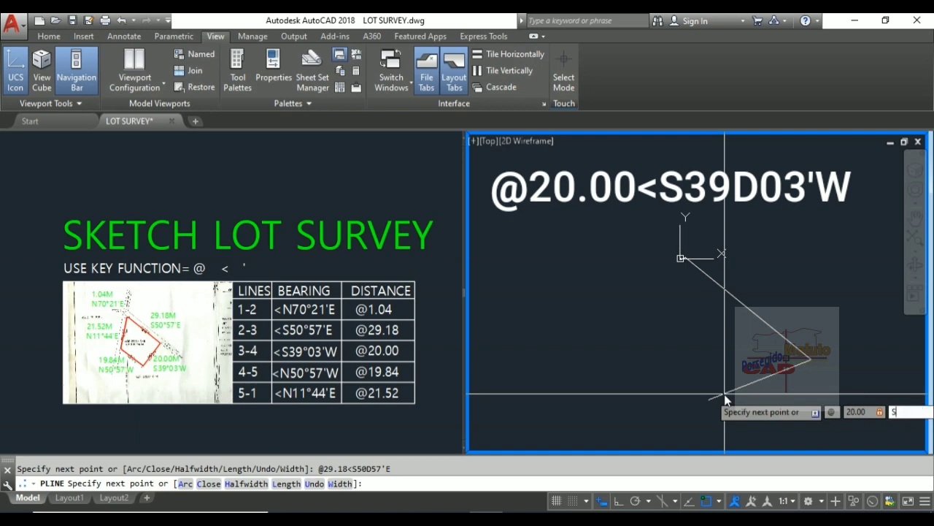
text(39)
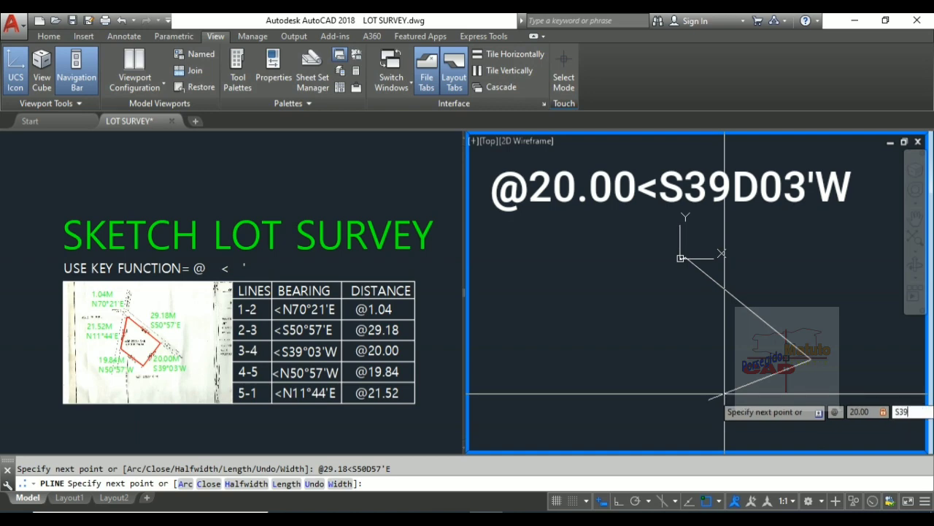
text(D)
text(0)
text(3)
text(')
text(W)
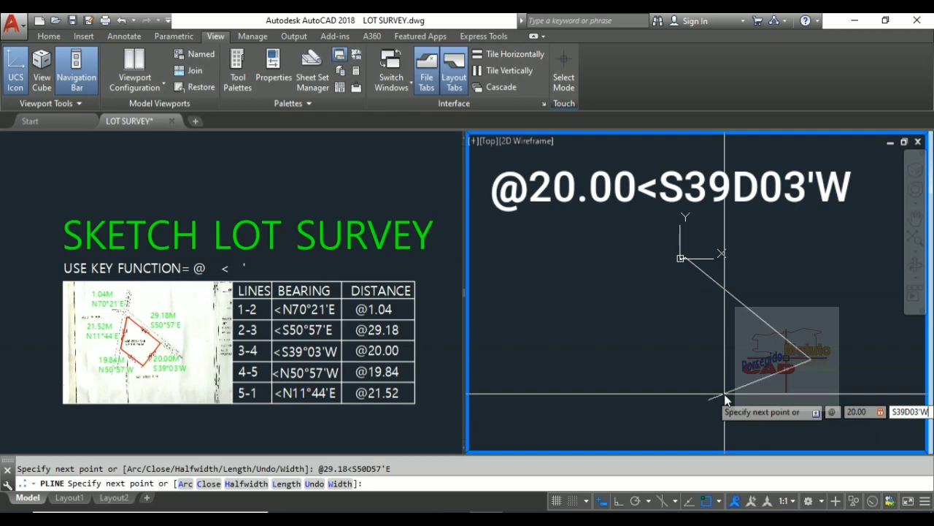
key(Return)
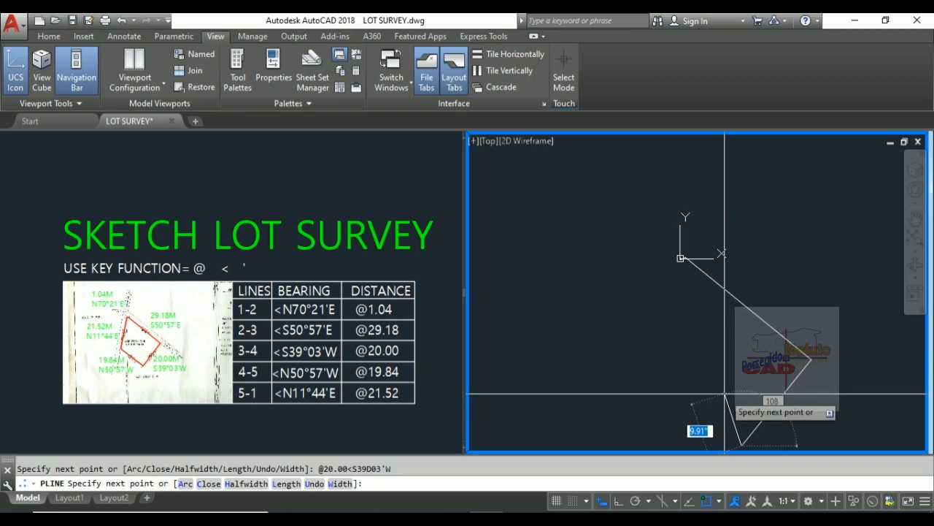
text(@)
text(19)
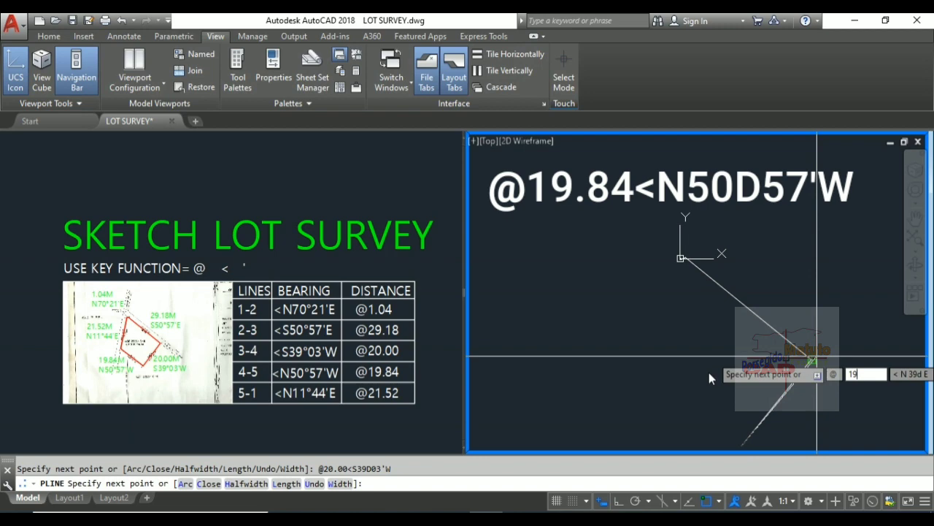
text(.89)
key(Tab)
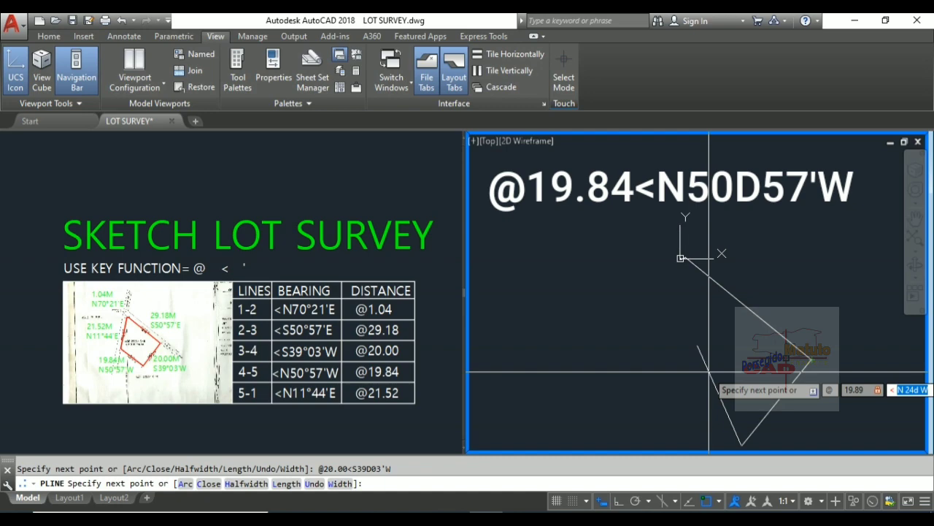
text(N50)
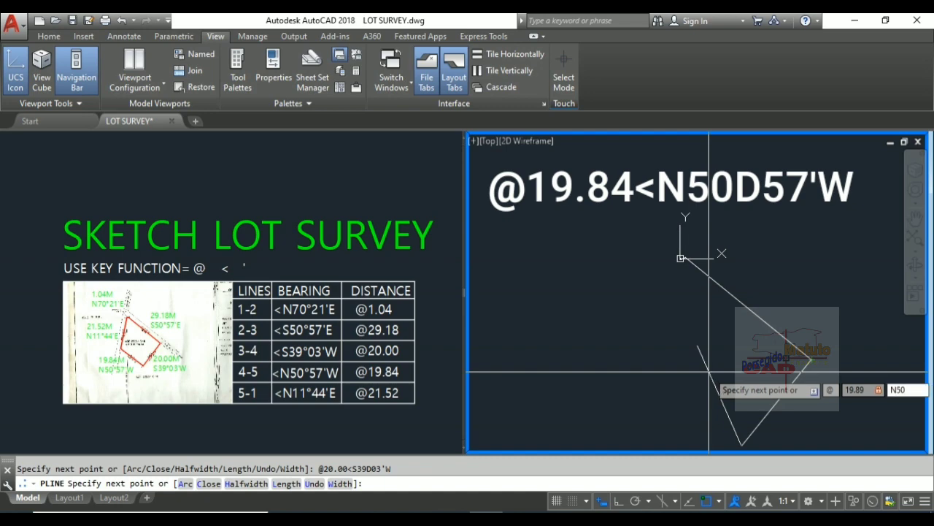
text(D)
text(57)
text(')
text(W)
key(Return)
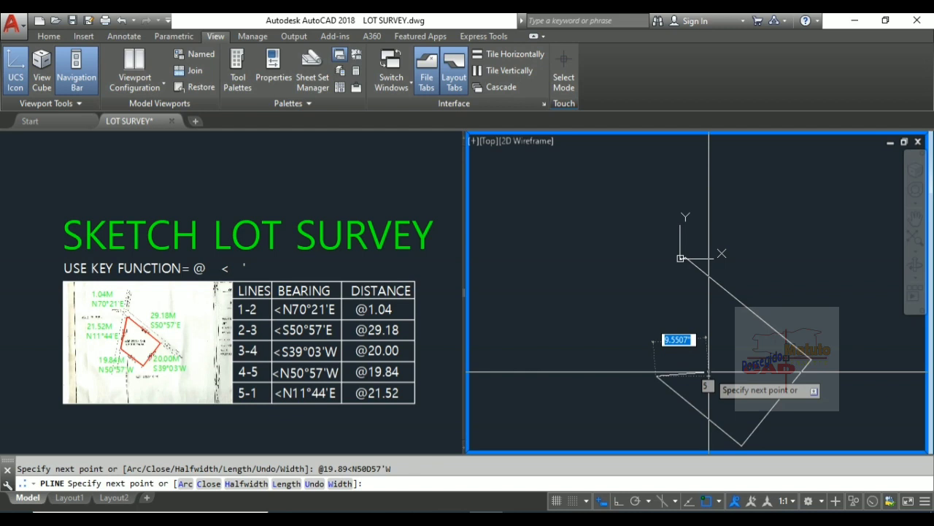
- Draw the closing leg 5-1, 21.52 at bearing N11°44'E
text(@)
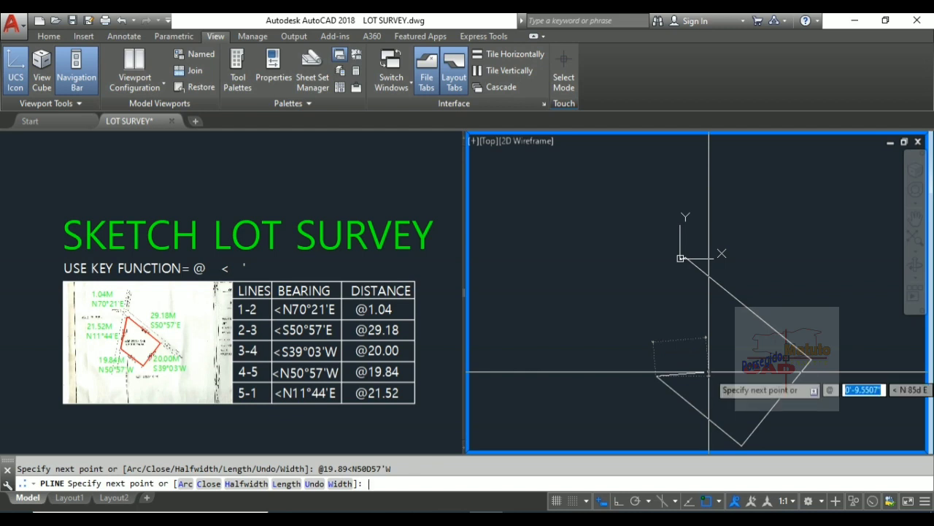
text(21)
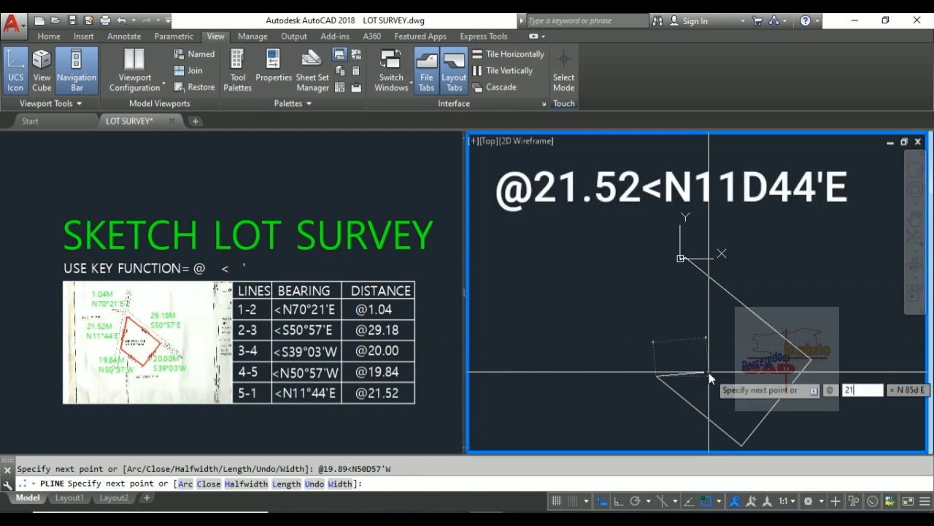
text(.52)
key(Tab)
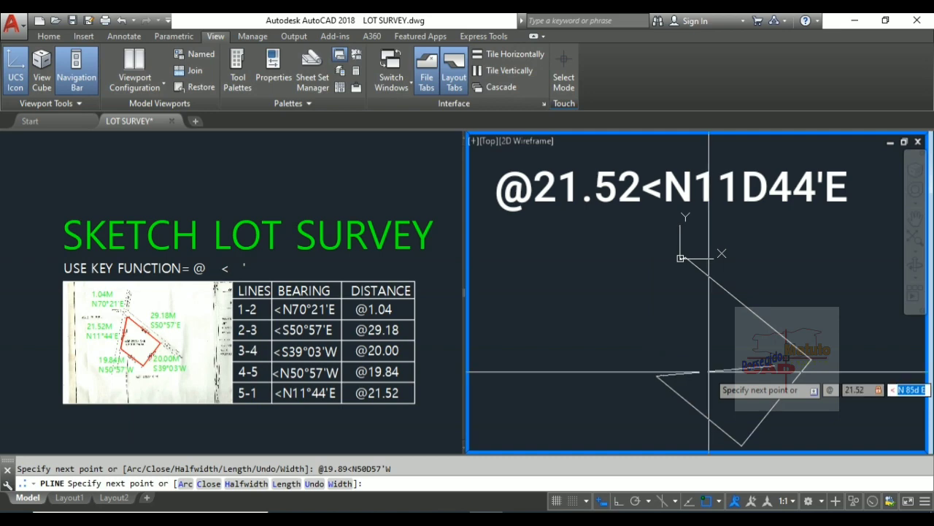
text(N)
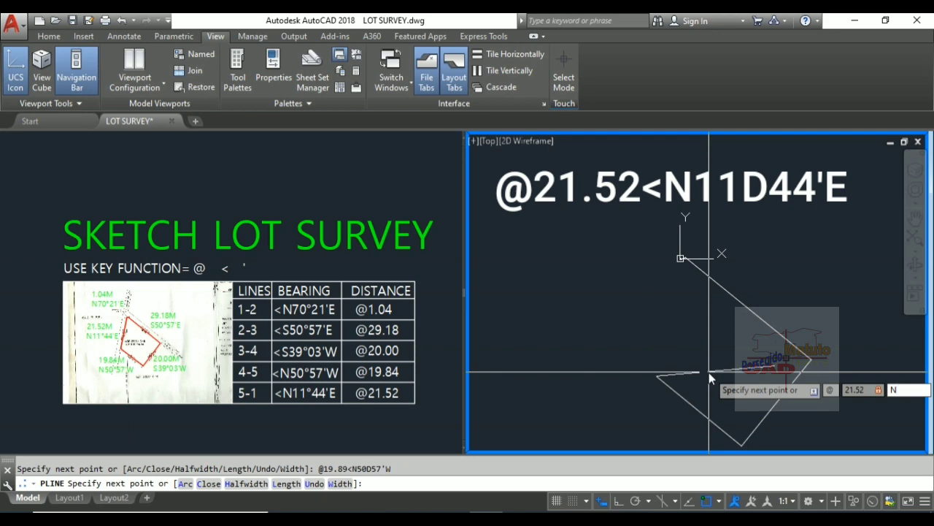
text(11)
text(D)
text(44)
text(')
text(E)
key(Return)
scroll(694, 263, up, 3)
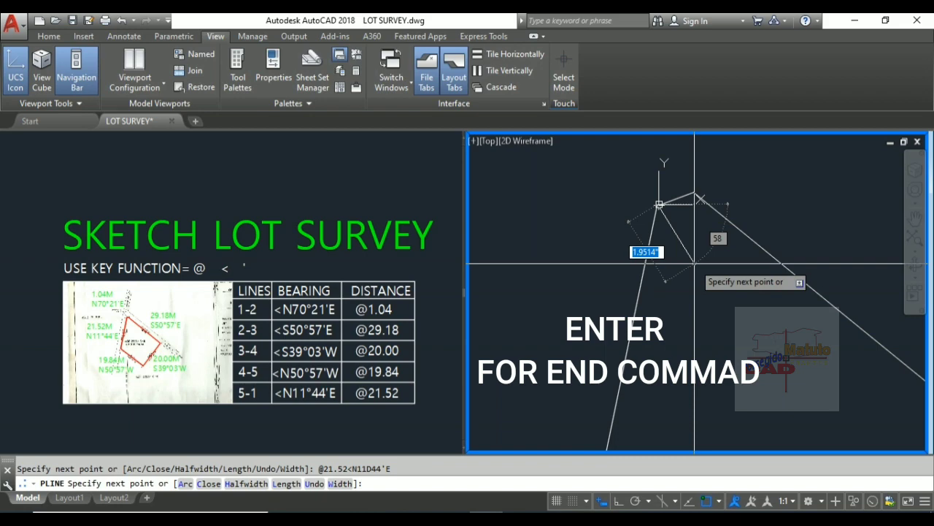
- End the lot boundary polyline and zoom out to see the whole outline
key(Return)
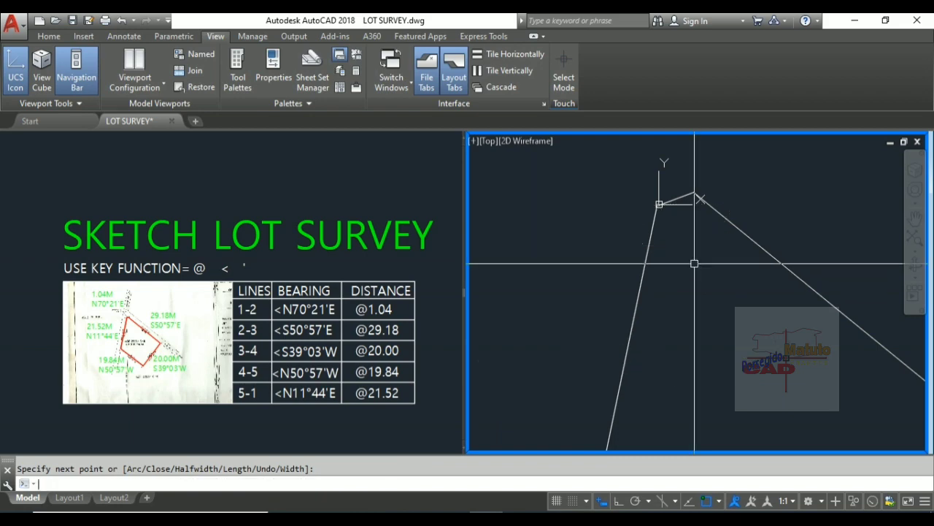
scroll(632, 184, down, 2)
scroll(636, 191, down, 2)
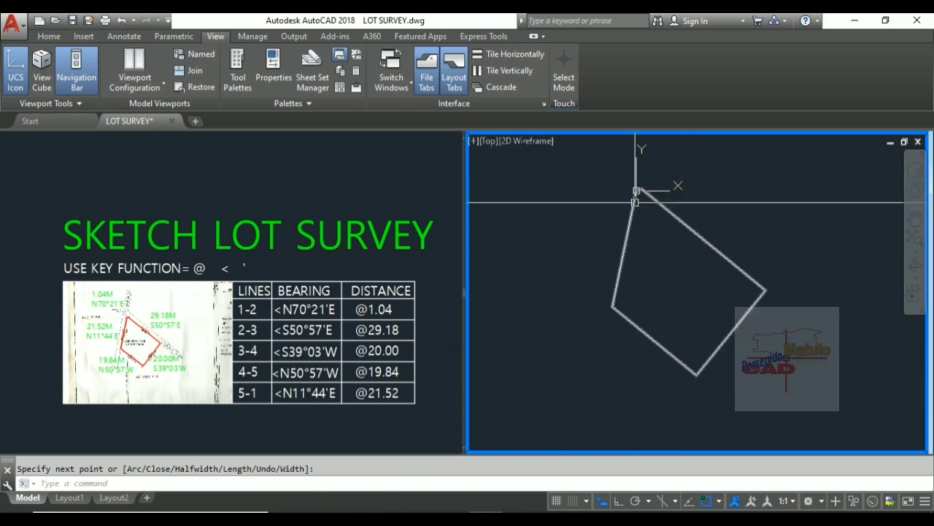
scroll(652, 243, up, 1)
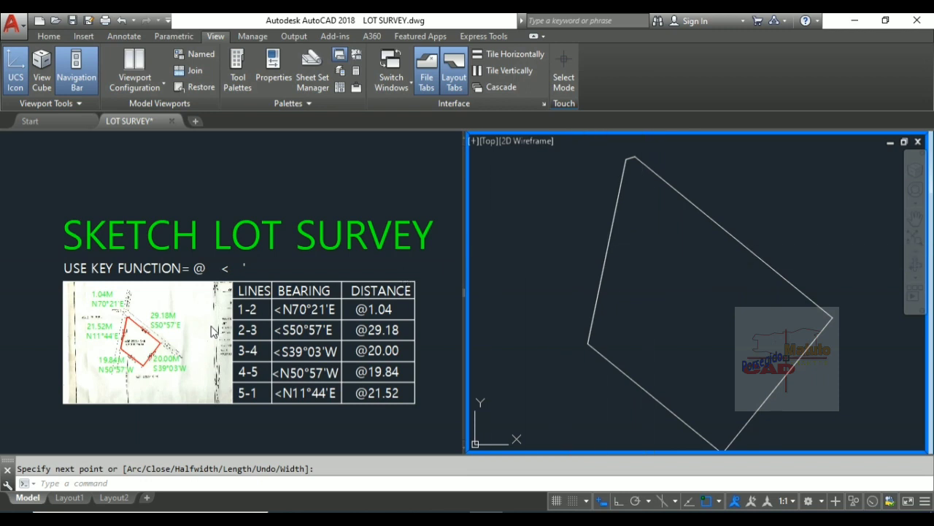
- Zoom and pan the left viewport to frame the SKETCH LOT SURVEY table
click(204, 327)
scroll(130, 358, up, 3)
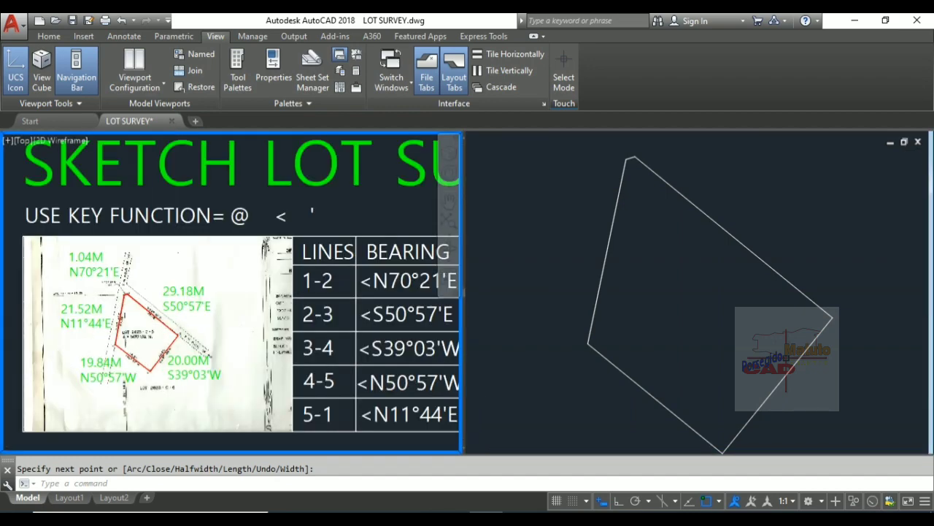
scroll(182, 292, up, 2)
scroll(235, 239, down, 1)
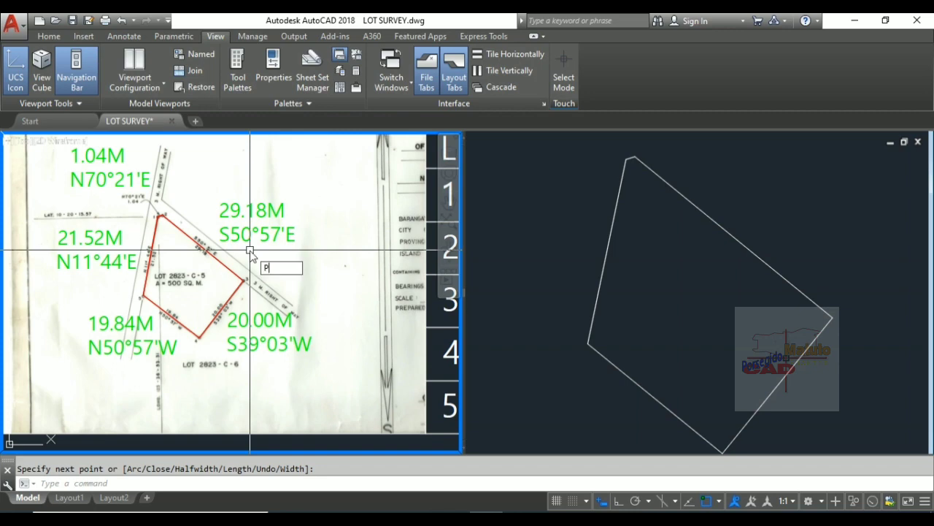
key(Escape)
text(p)
key(Return)
drag(265, 226, 264, 238)
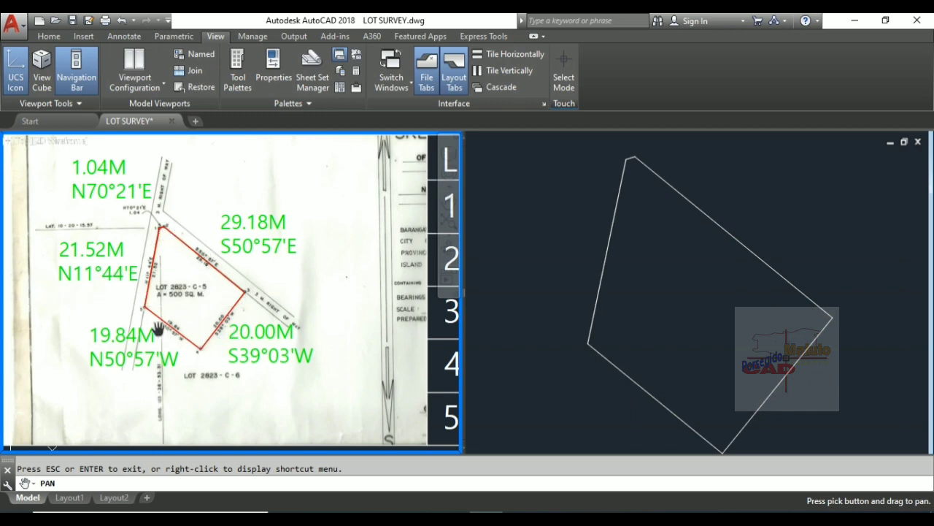
key(Escape)
scroll(197, 167, up, 2)
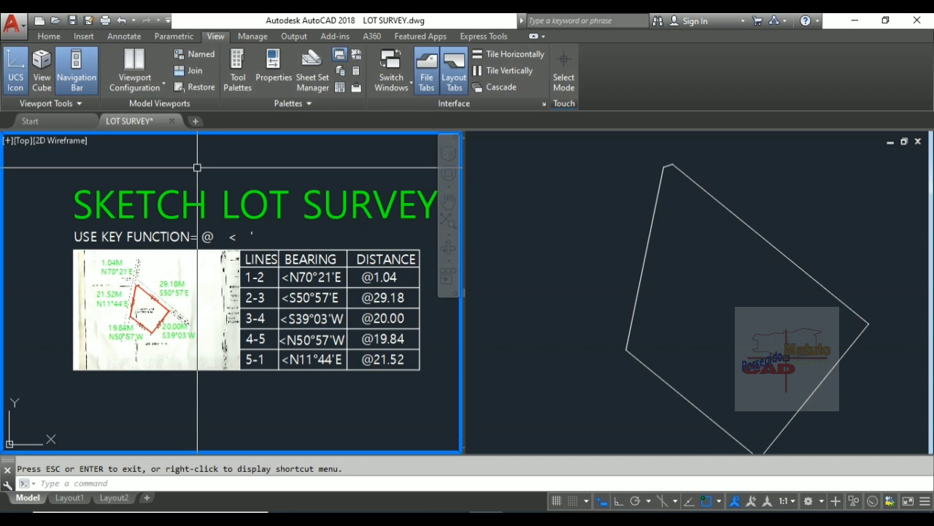
- Start panning in the right viewport that shows the drawn lot
click(586, 273)
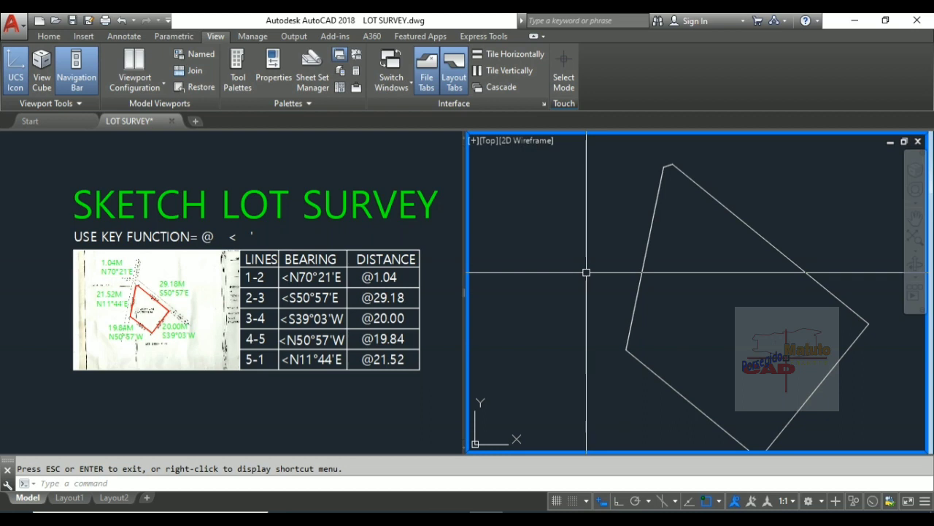
text(p)
key(Return)
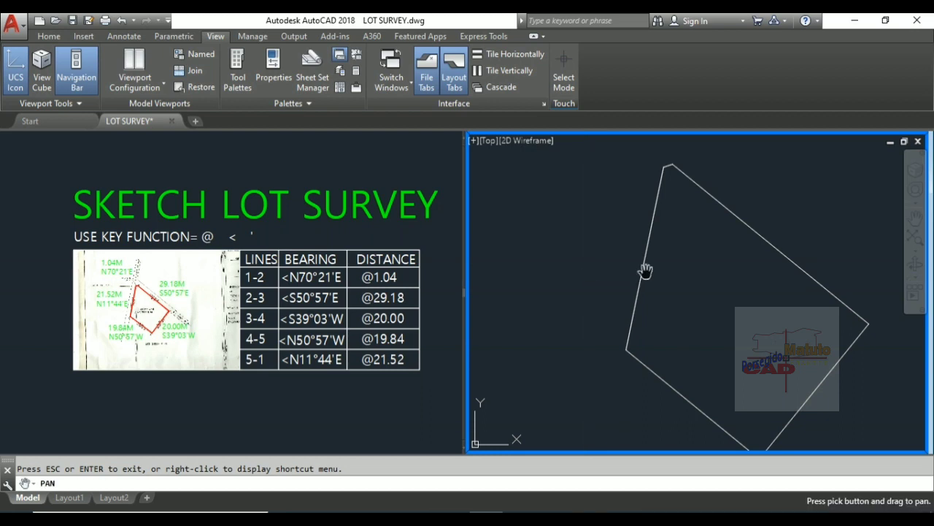
- Pan the lot polygon into position within the right viewport
drag(646, 274, 632, 256)
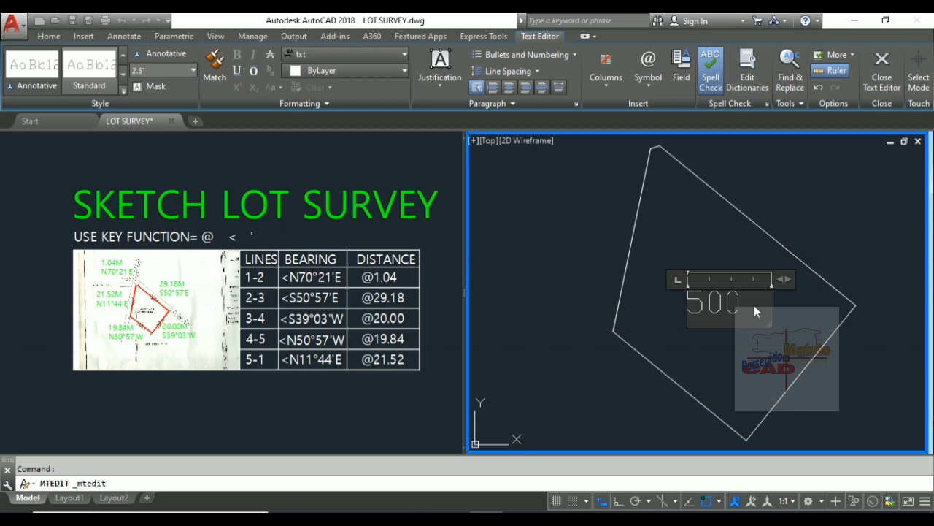
- Add SQM on a second line so the label reads 500 SQM
key(Return)
text(SQM)
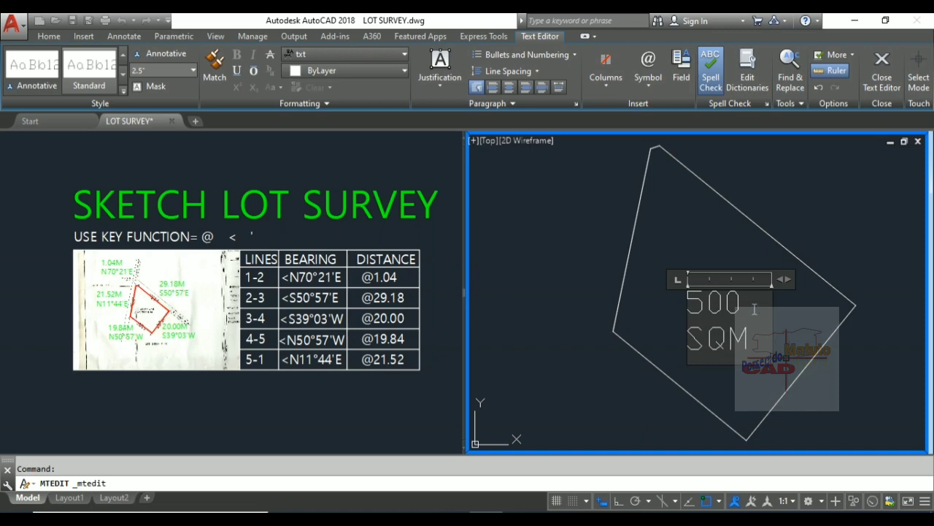
key(Escape)
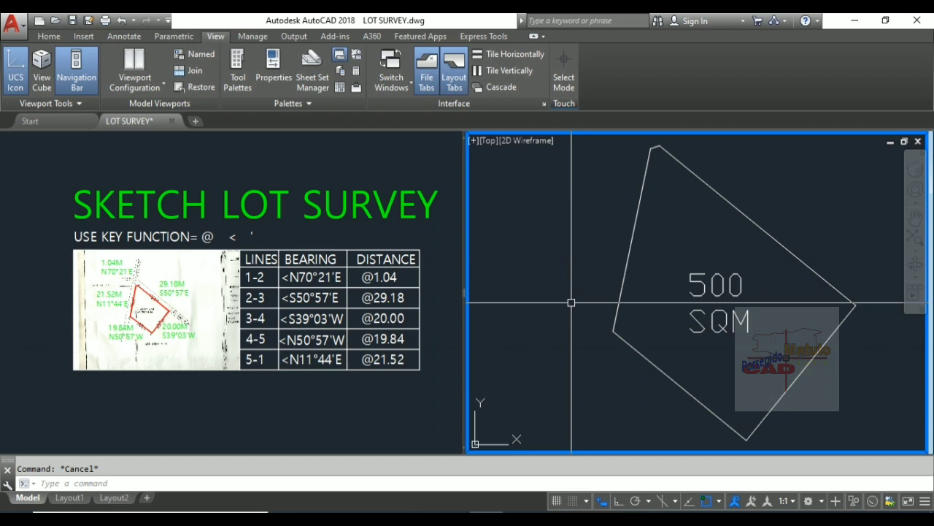
text(L)
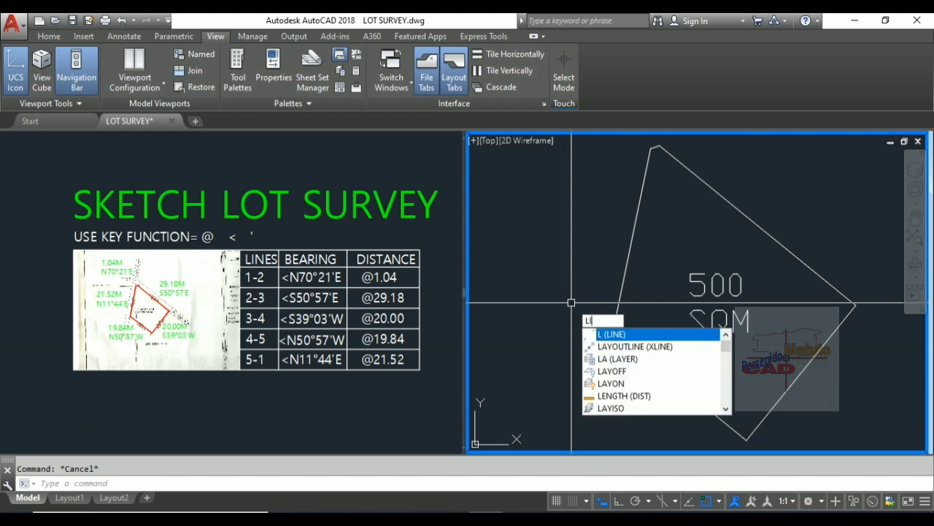
text(I)
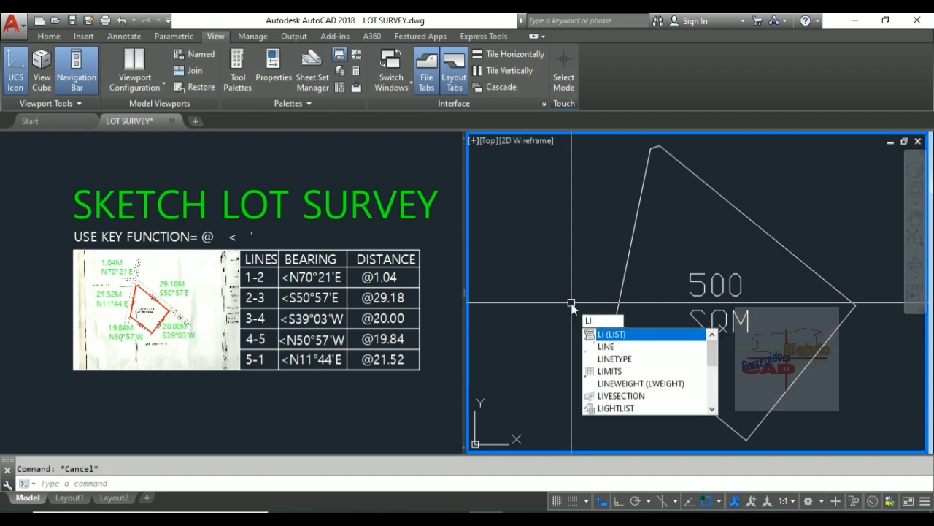
- LIST the lot boundary polyline and confirm its area of 500.6213
key(Return)
click(719, 195)
key(Return)
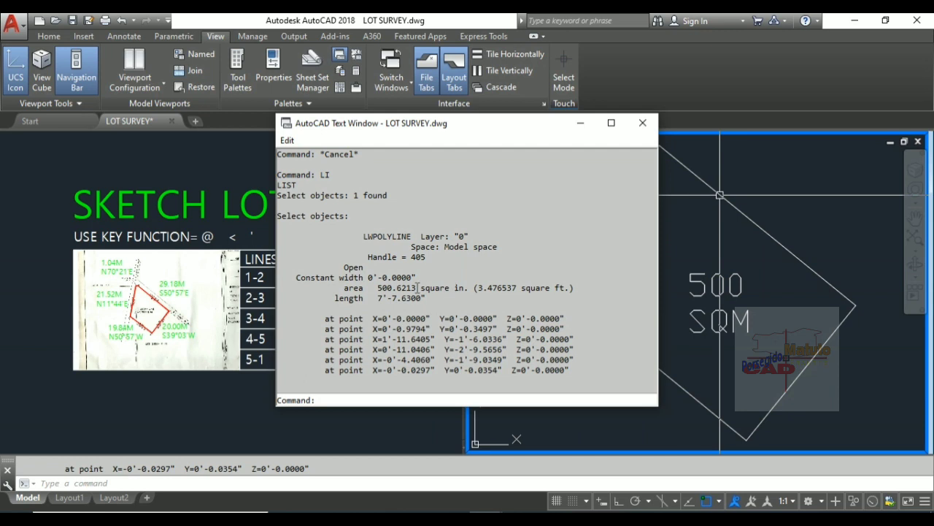
drag(417, 288, 377, 288)
click(642, 123)
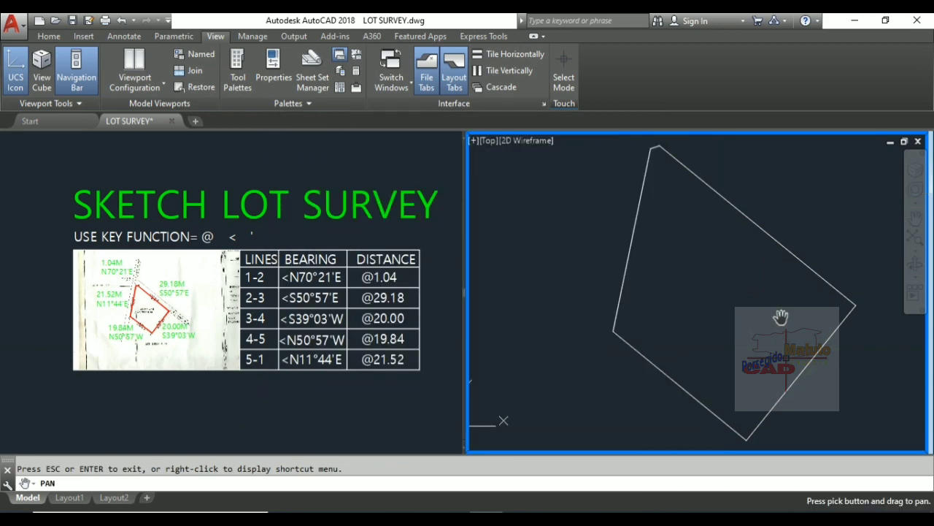